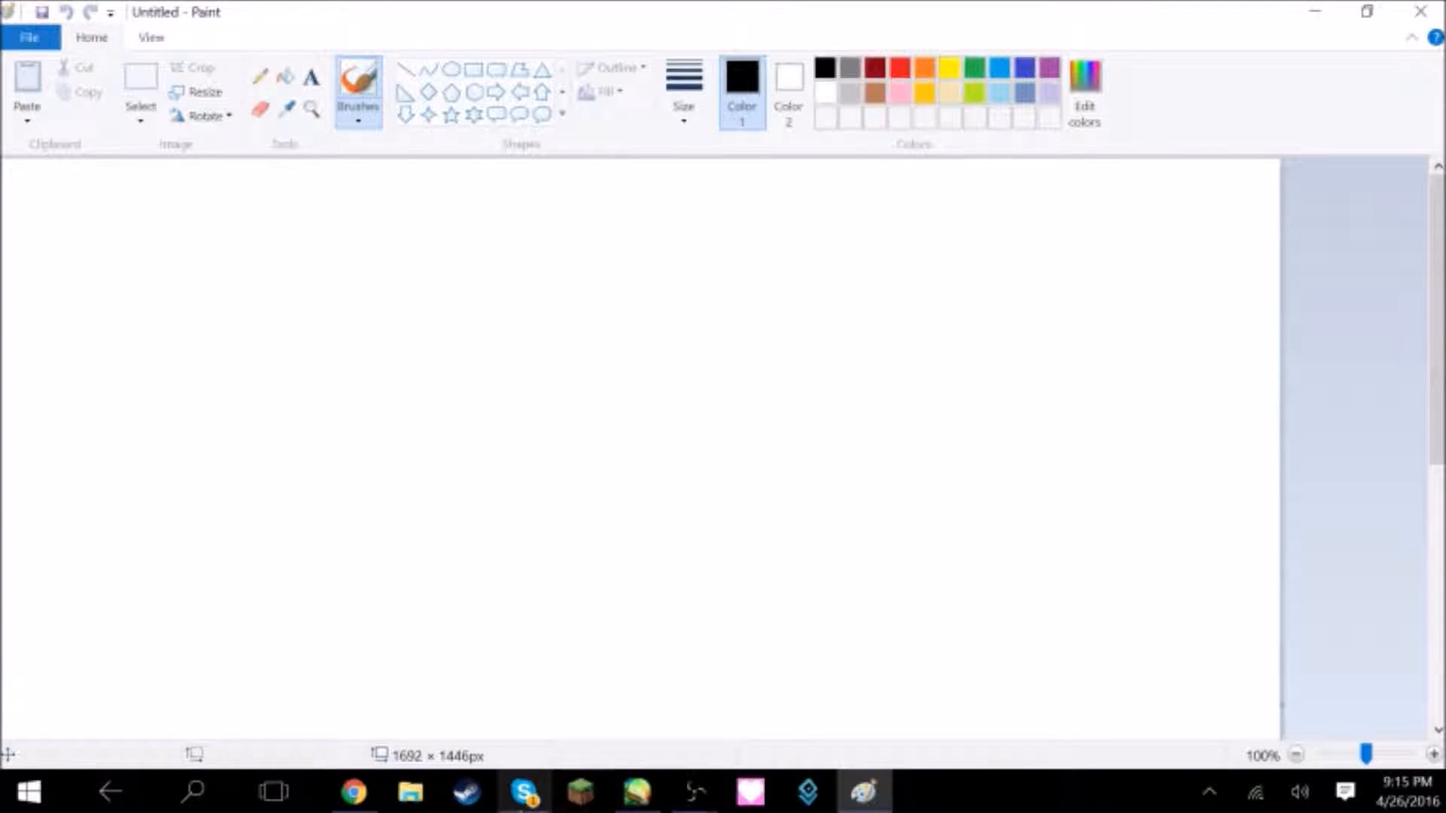
Pick the Pencil at the thickest size and sketch a black box outline near the canvas top.
left_click(463, 72)
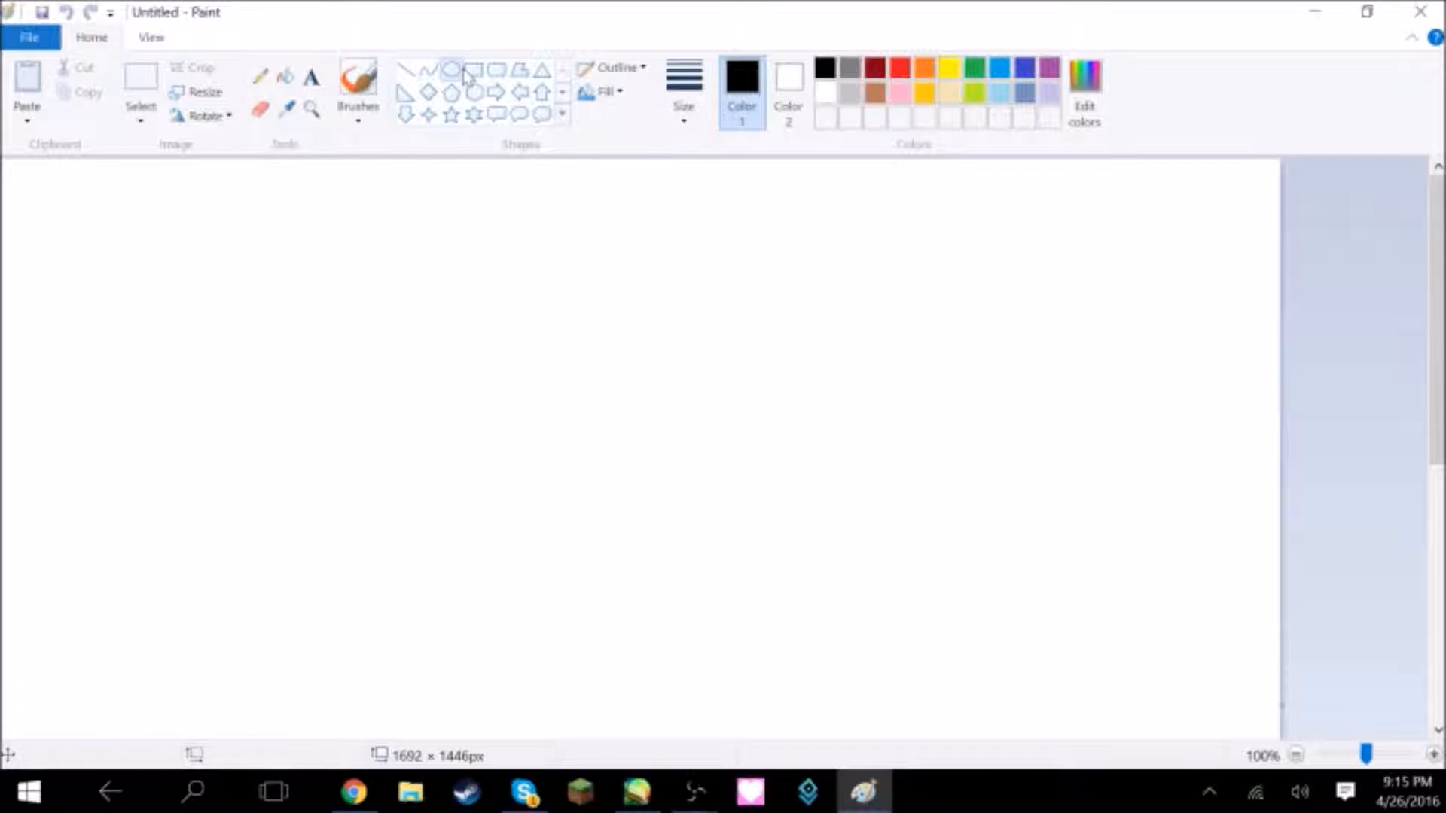
left_click(260, 76)
left_click(679, 106)
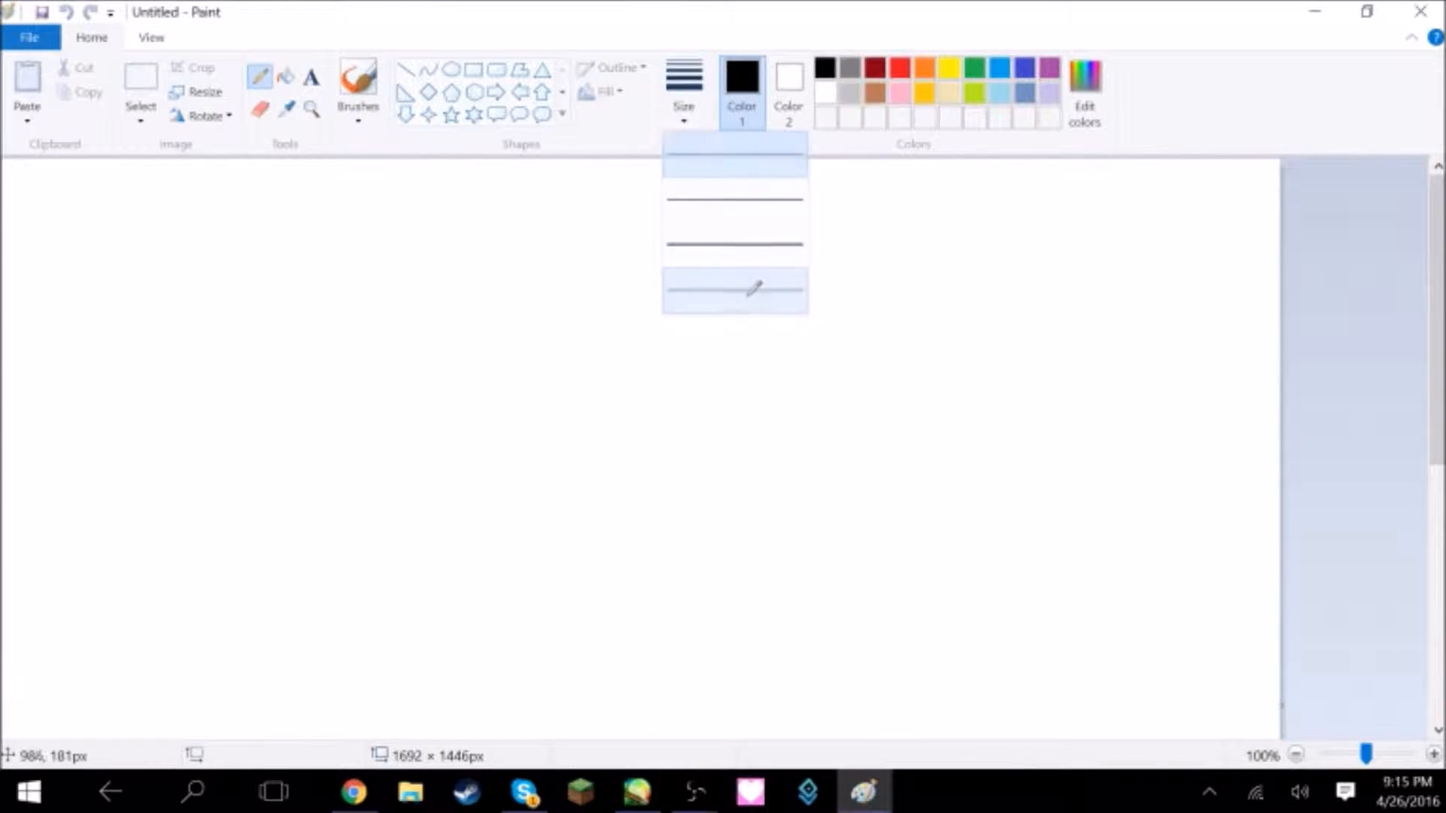
left_click(749, 287)
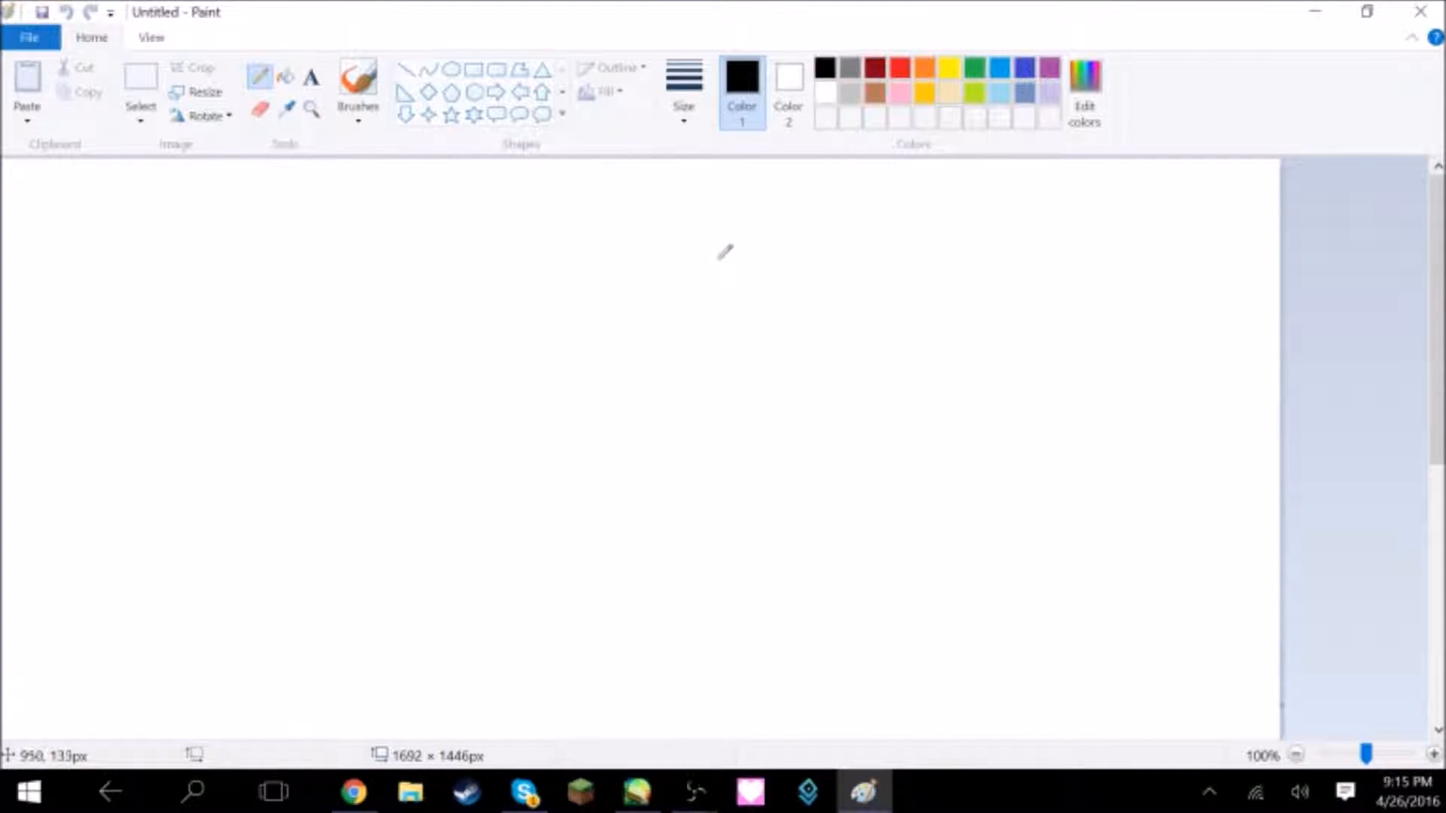
mouse_move(730, 239)
left_mouse_down()
mouse_move(579, 241)
mouse_move(575, 383)
mouse_move(873, 393)
mouse_move(839, 245)
mouse_move(732, 240)
left_mouse_up()
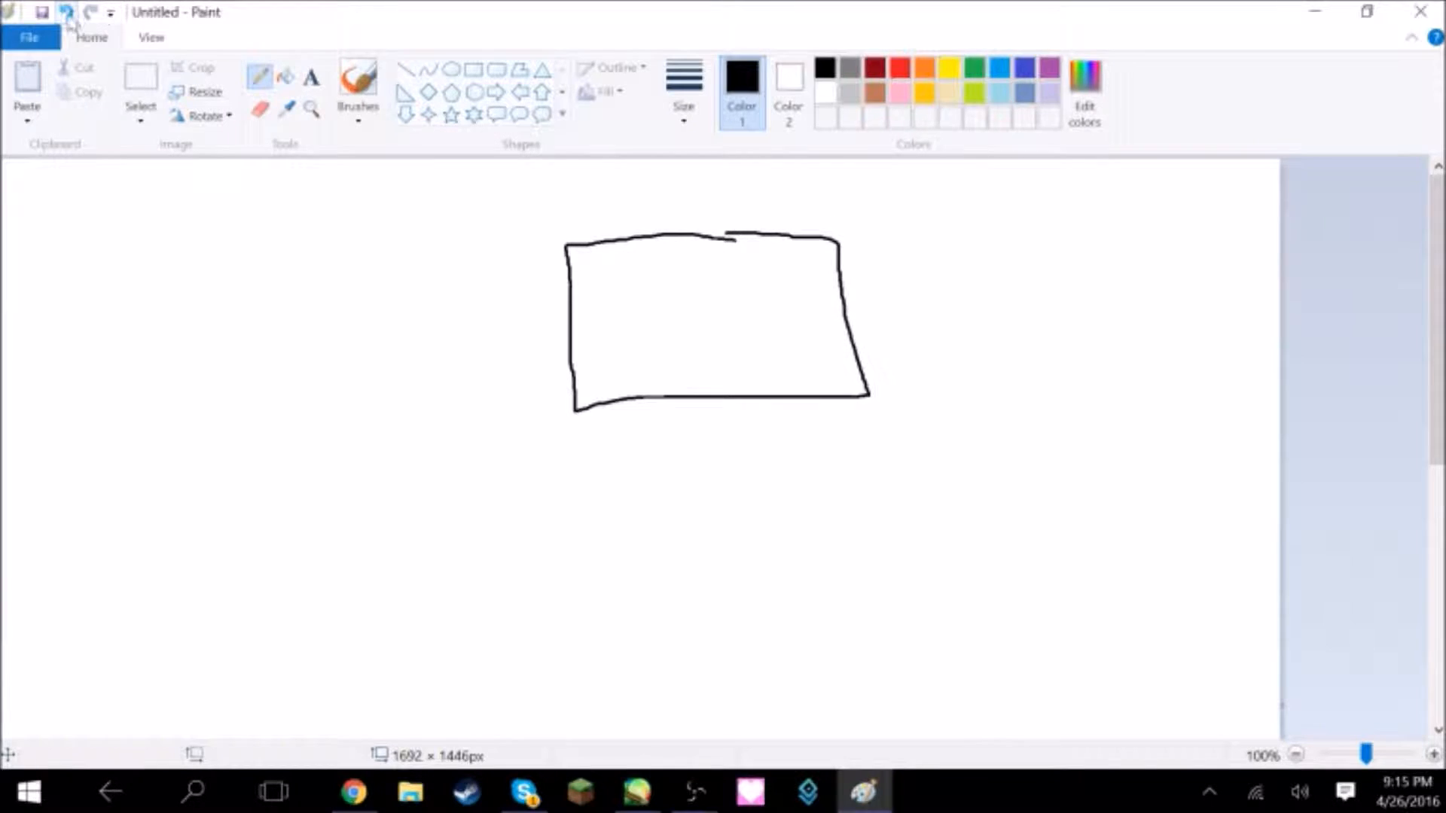
Undo the sketch, open recent picture Lopkene.png without saving, and zoom out to view it.
left_click(66, 11)
left_click(29, 38)
left_click(282, 94)
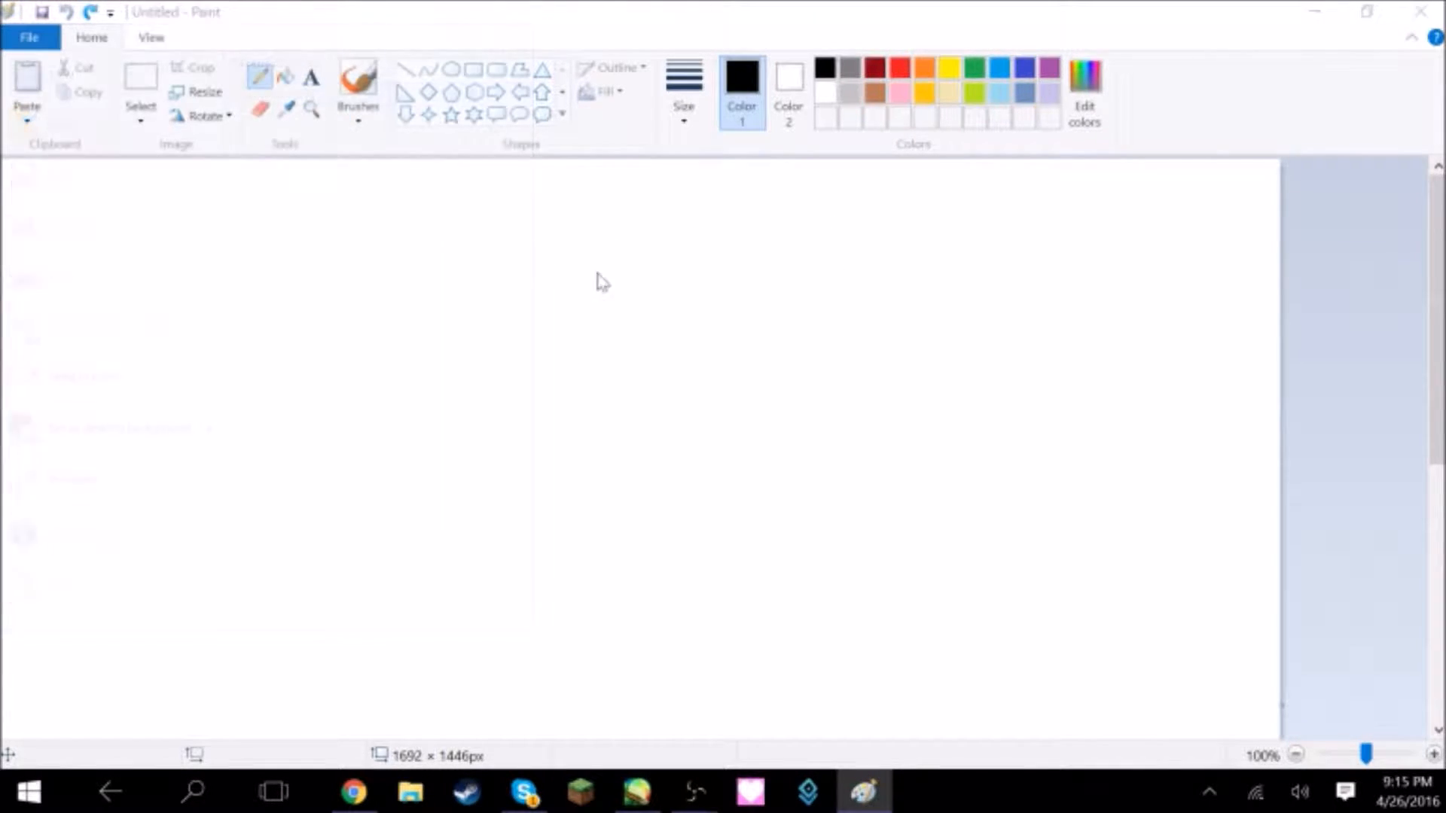
left_click(752, 398)
scroll(797, 299, "down", 4)
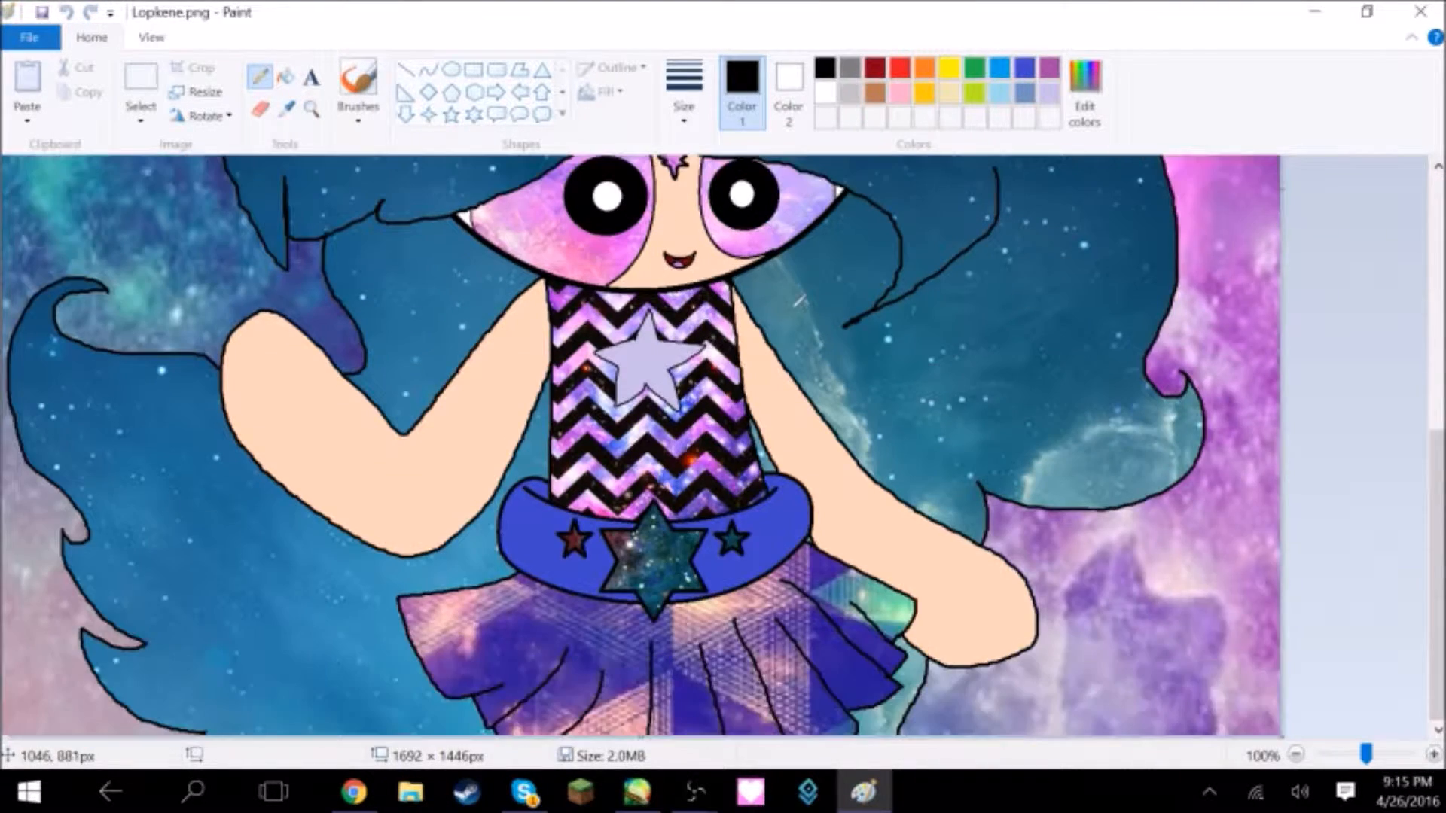
scroll(797, 306, "up", 5)
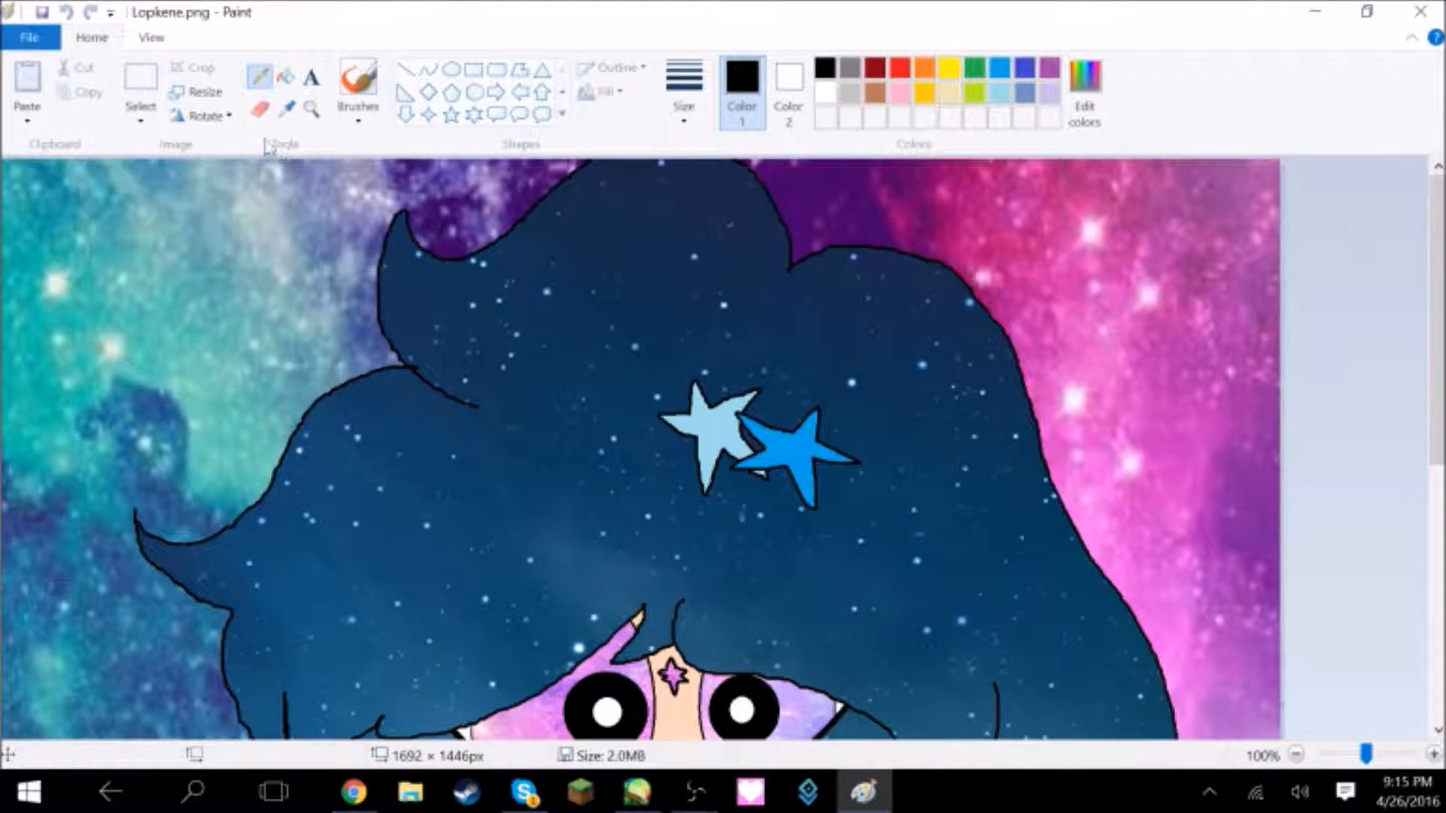
left_click(312, 107)
right_click(457, 327)
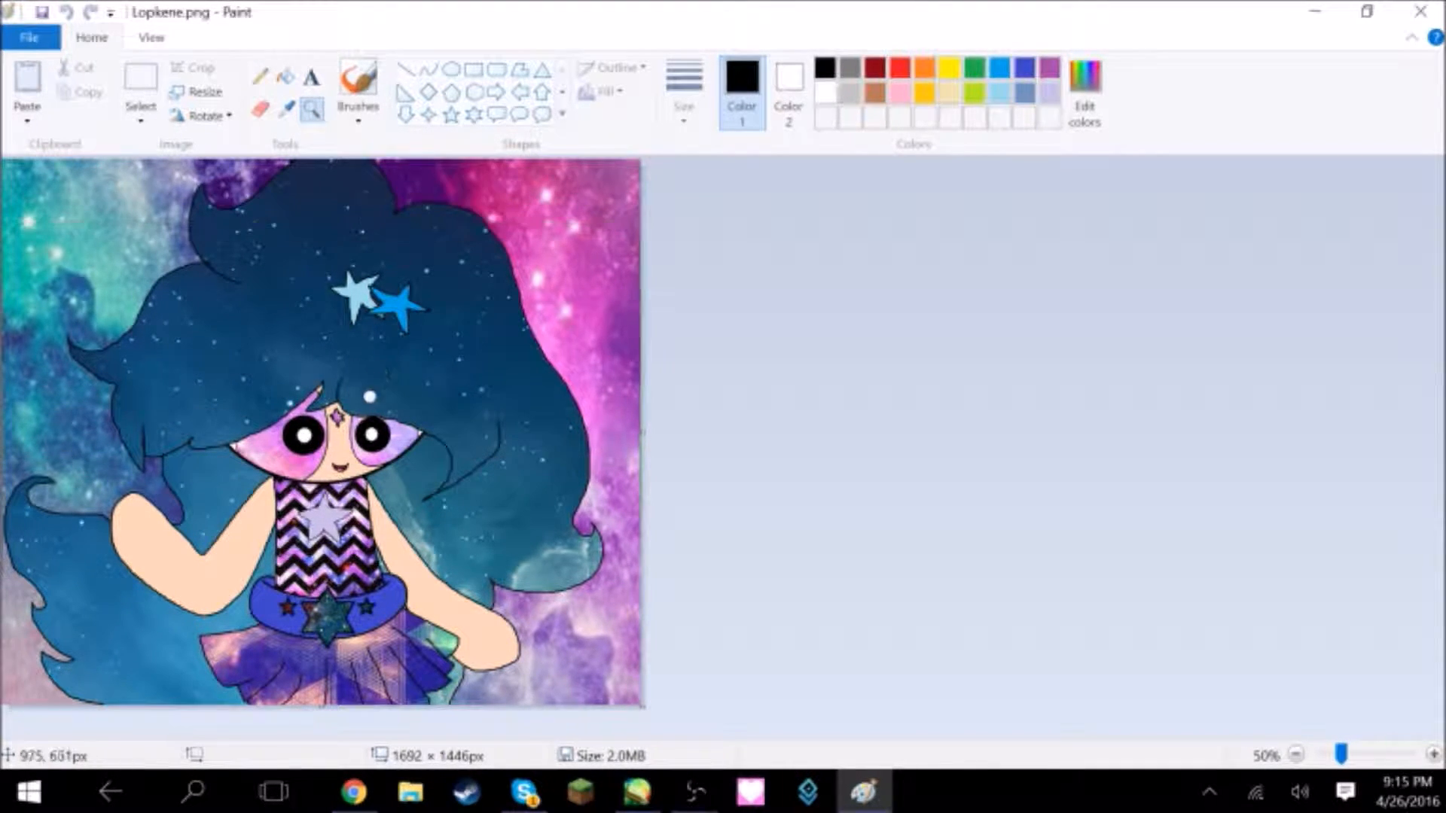
Start a fresh blank untitled picture from the File menu.
left_click(27, 41)
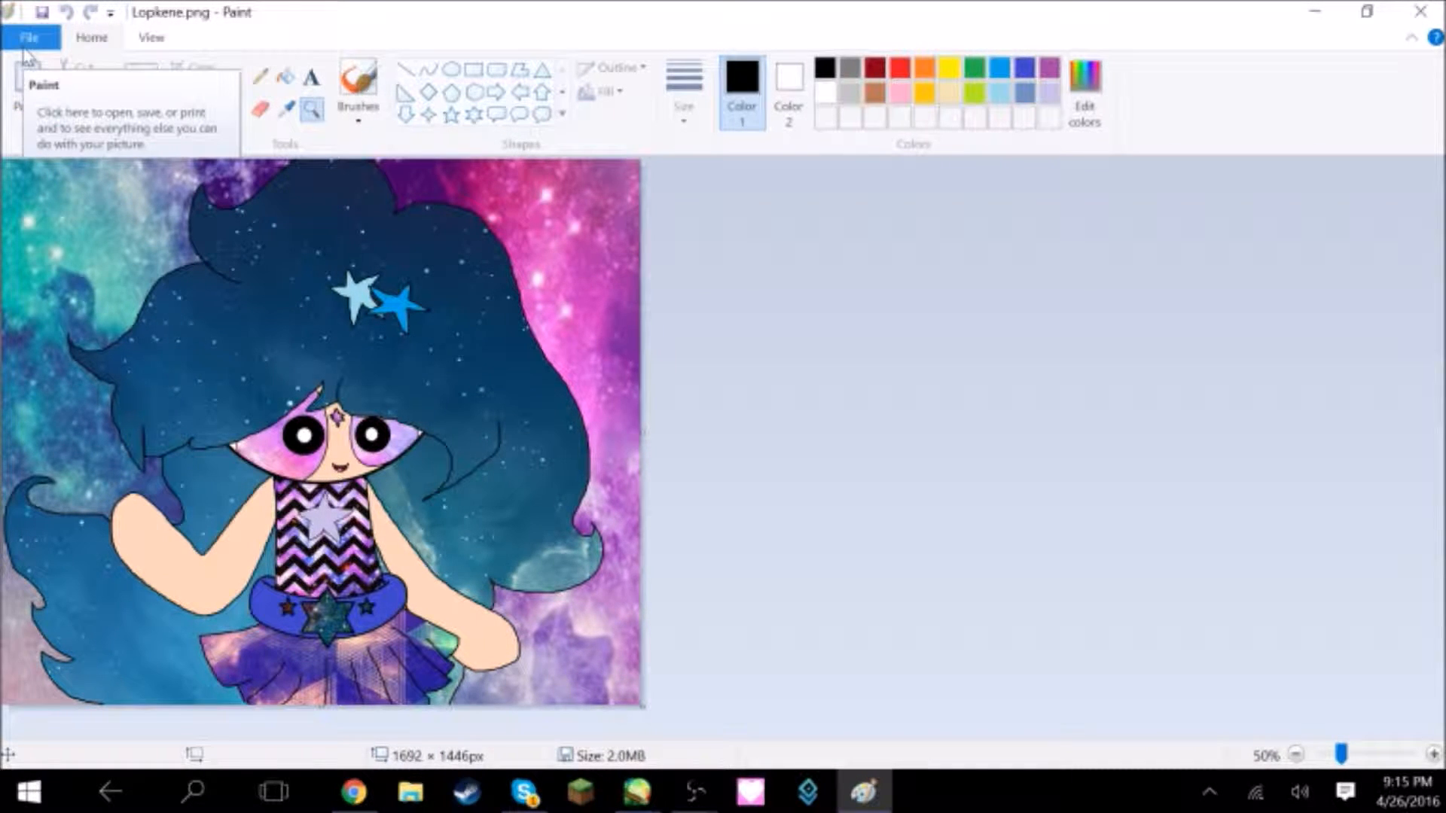
left_click(25, 43)
left_click(81, 68)
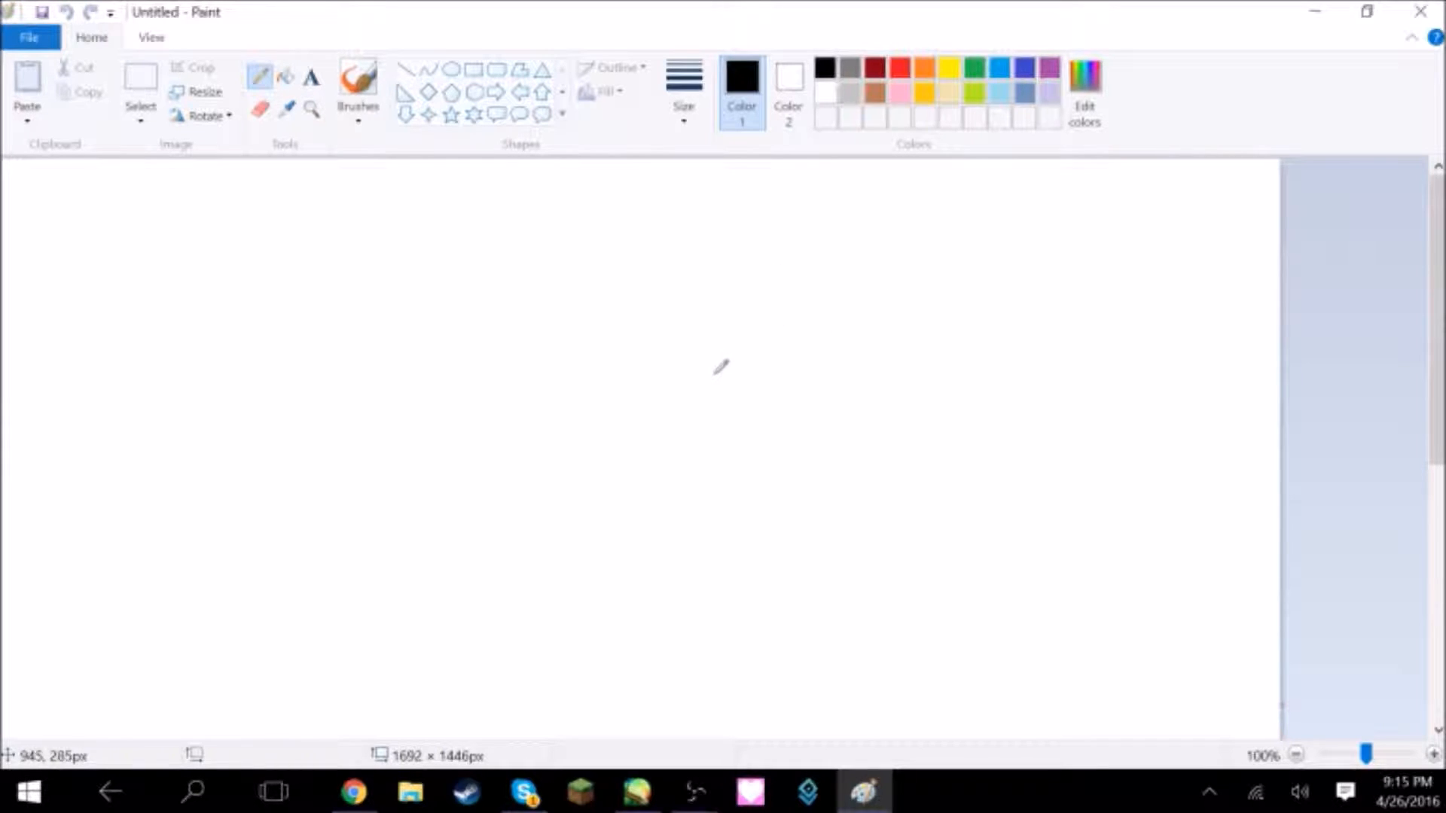
Outline the character's spiky hair and bowl-shaped face in black, undoing a misstroke.
mouse_move(611, 273)
left_mouse_down()
mouse_move(617, 216)
mouse_move(648, 258)
mouse_move(911, 222)
mouse_move(849, 283)
mouse_move(659, 581)
mouse_move(482, 554)
left_mouse_up()
scroll(599, 225, "down", 5)
scroll(600, 224, "down", 5)
scroll(517, 491, "up", 3)
mouse_move(505, 215)
left_mouse_down()
mouse_move(921, 193)
mouse_move(606, 342)
left_mouse_up()
key("ctrl+z")
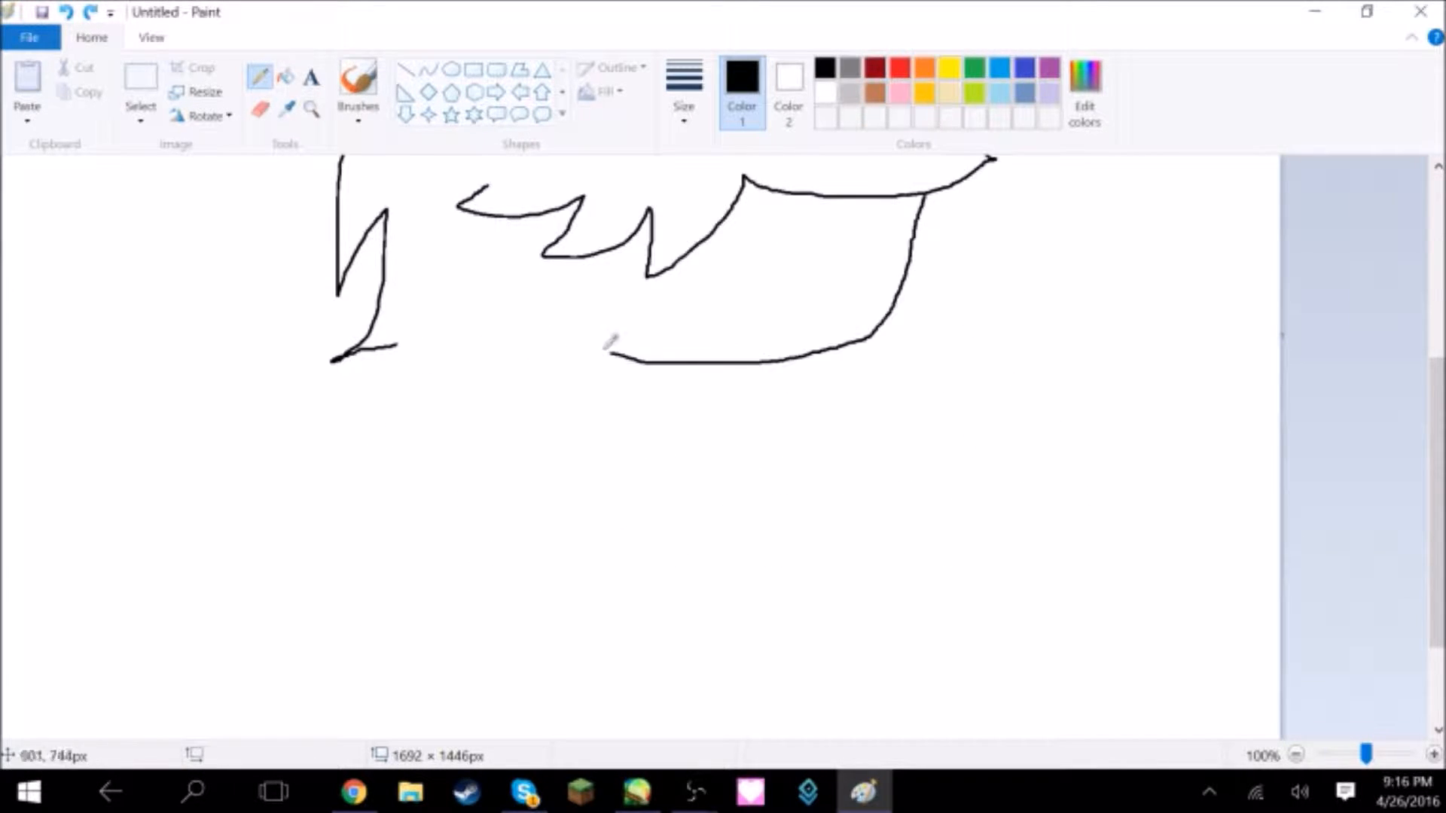
mouse_move(397, 345)
left_mouse_down()
mouse_move(554, 443)
mouse_move(621, 357)
left_mouse_up()
mouse_move(924, 194)
left_mouse_down()
mouse_move(1017, 435)
mouse_move(467, 200)
left_mouse_up()
scroll(565, 340, "up", 5)
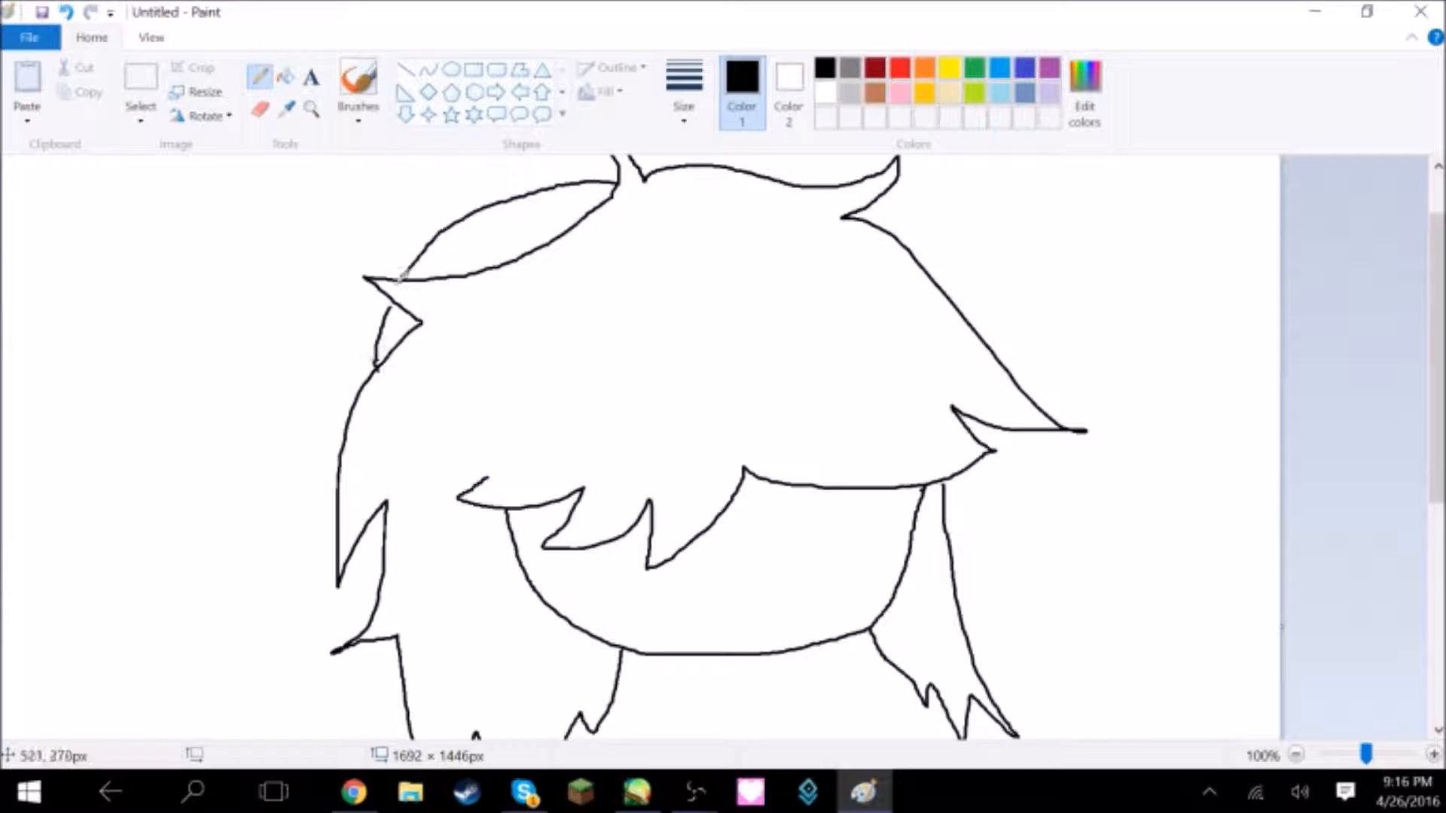
scroll(678, 453, "down", 2)
left_click_drag(708, 456, 793, 456)
Add three blush hatch lines on the right cheek and a curved hair lock at upper left.
left_click_drag(814, 384, 918, 373)
left_click(66, 11)
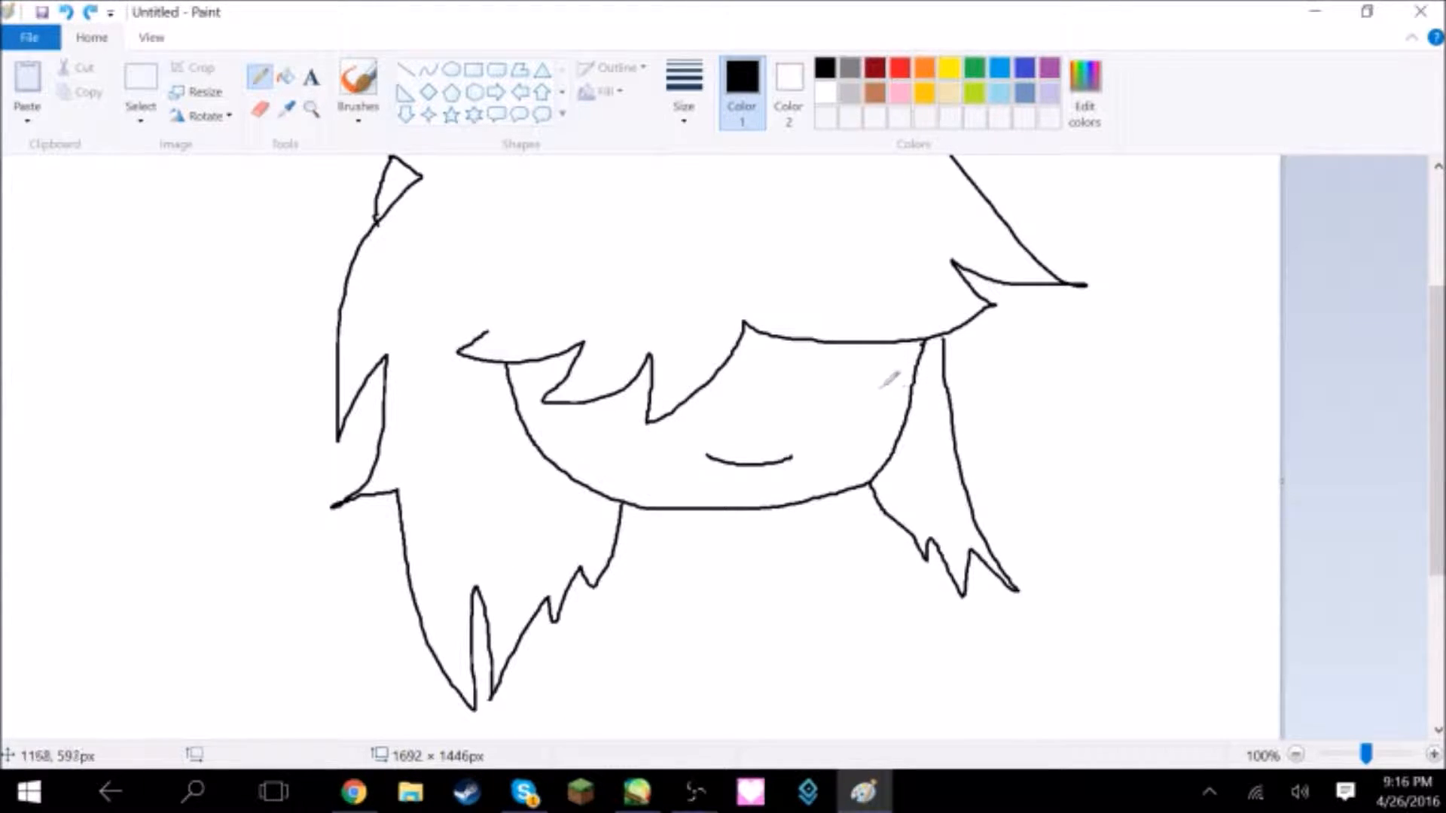
left_click_drag(807, 379, 873, 366)
left_click_drag(832, 391, 902, 371)
left_click_drag(856, 395, 900, 385)
scroll(811, 345, "up", 5)
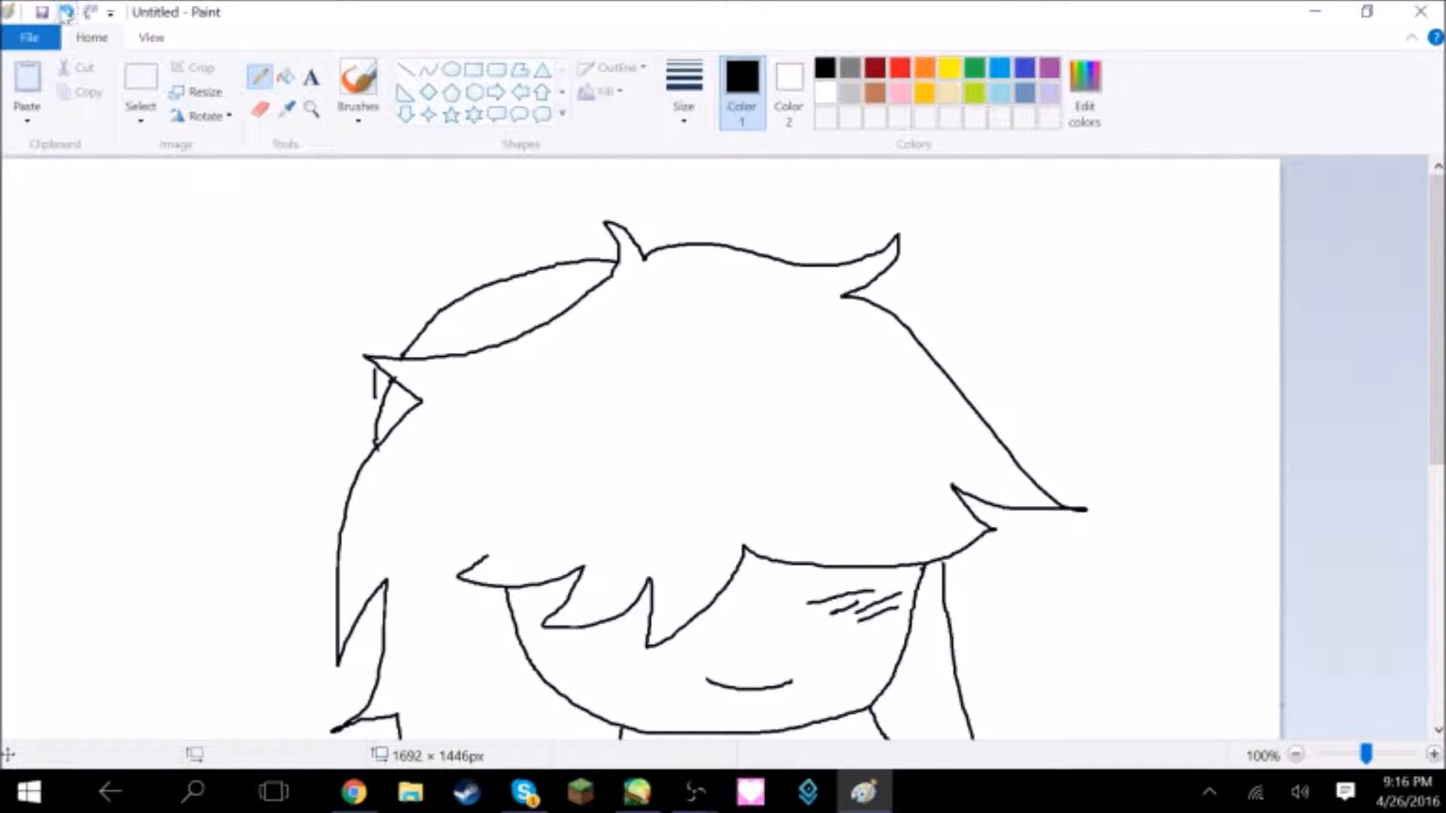
left_click(65, 11)
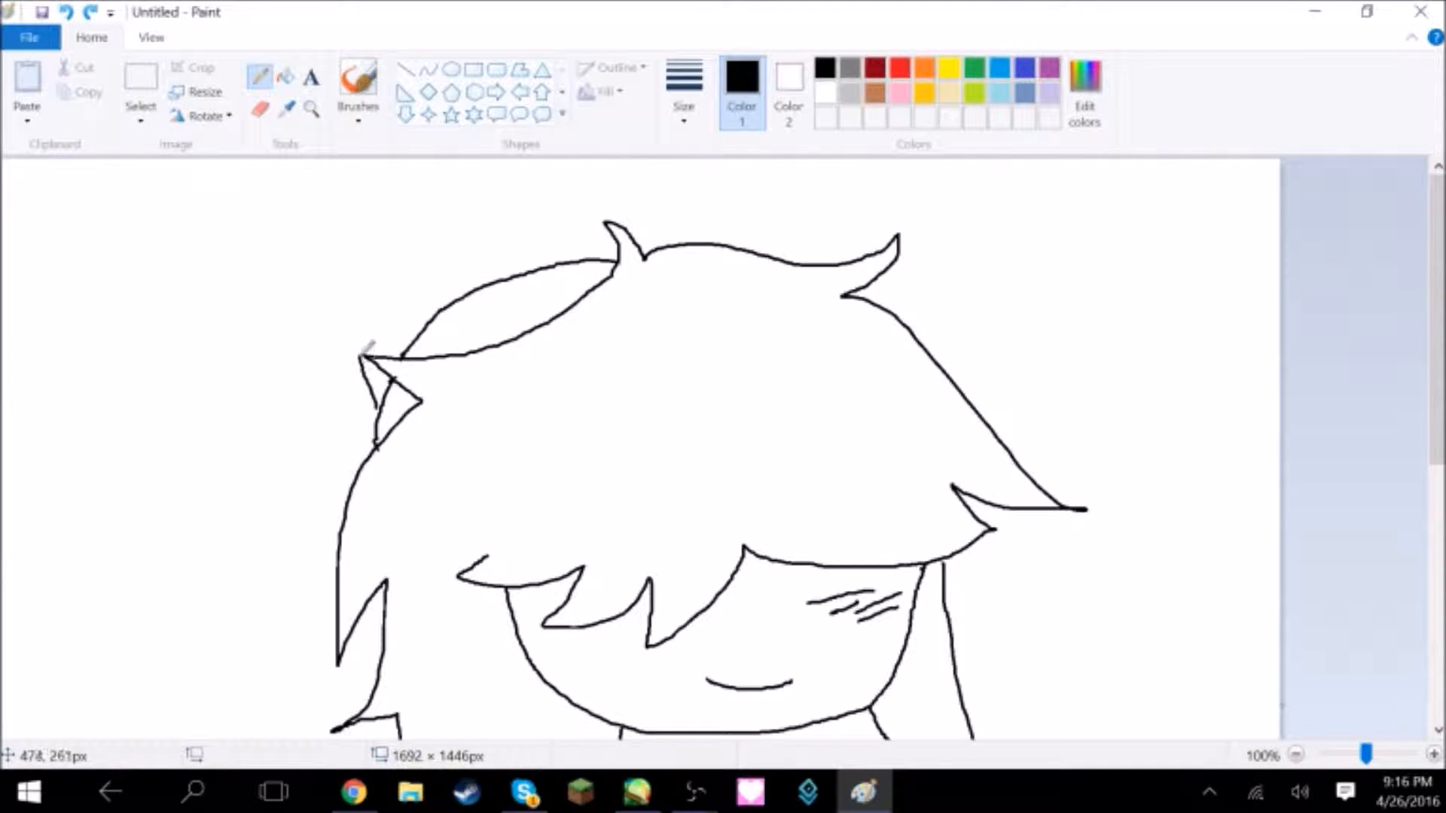
mouse_move(361, 355)
left_mouse_down()
mouse_move(436, 259)
mouse_move(561, 243)
left_mouse_up()
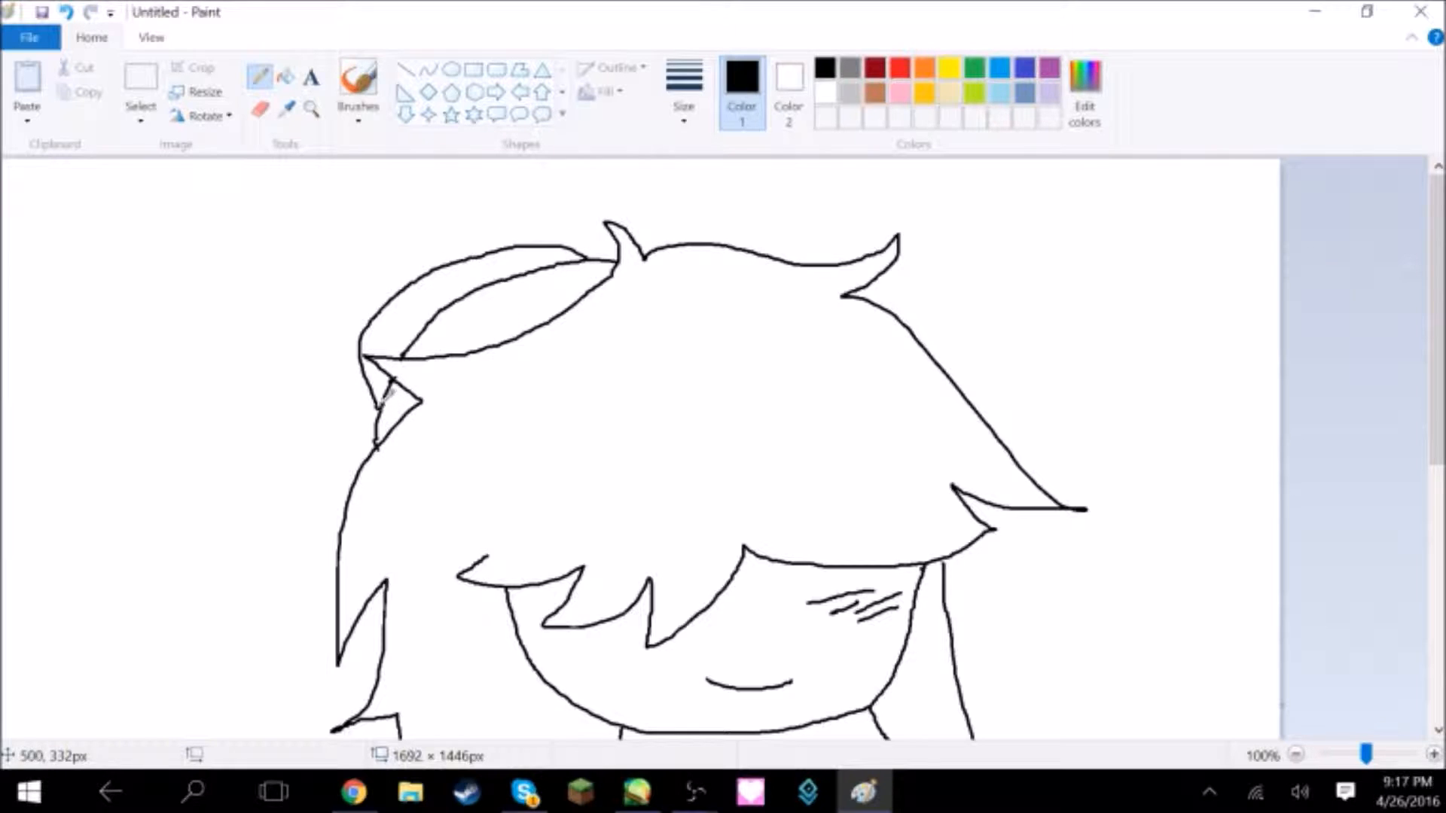
left_click(286, 76)
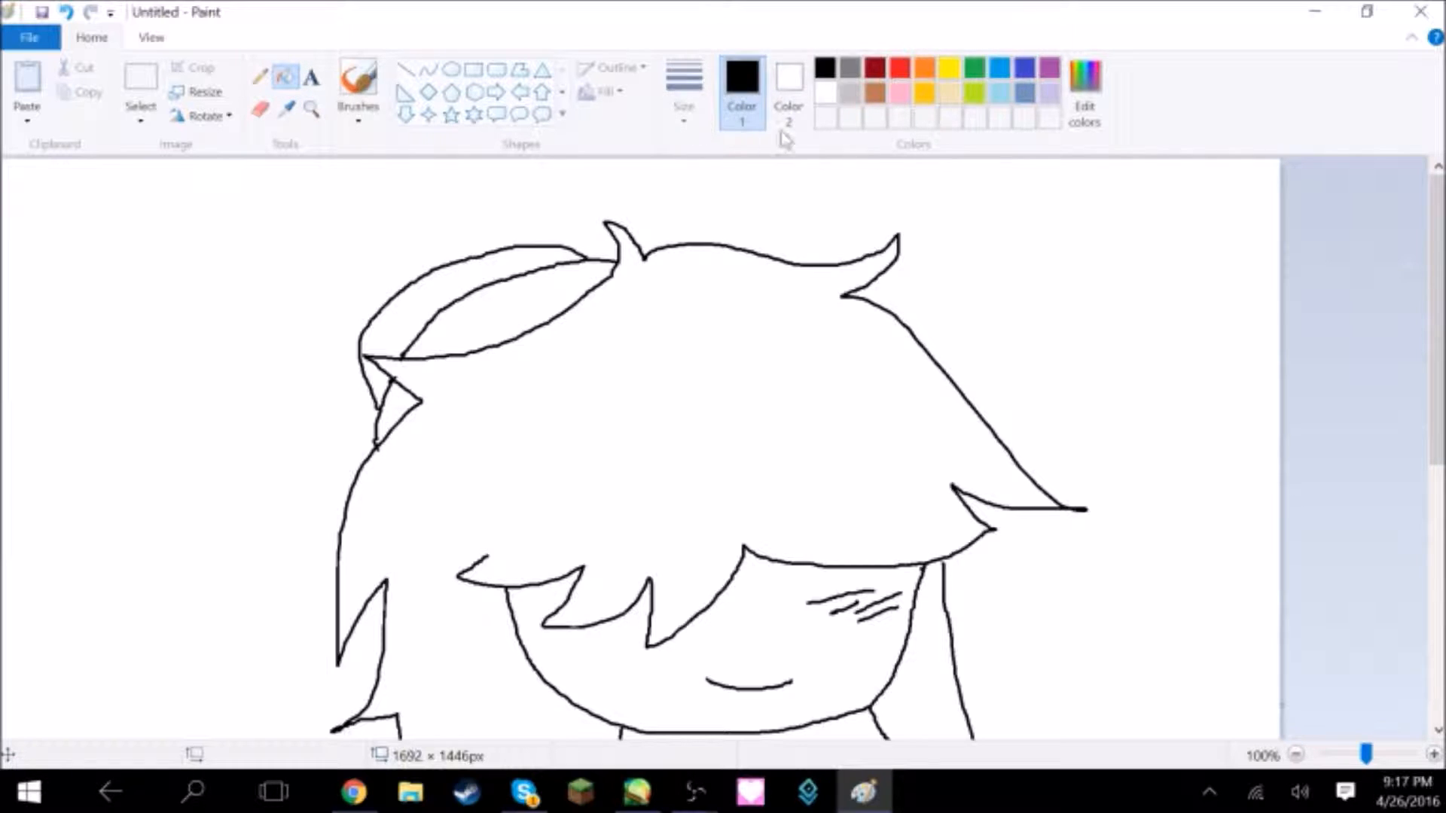
Fill the hair areas with lavender, undoing an accidental background fill.
left_click(1048, 95)
left_click(780, 321)
scroll(814, 339, "down", 5)
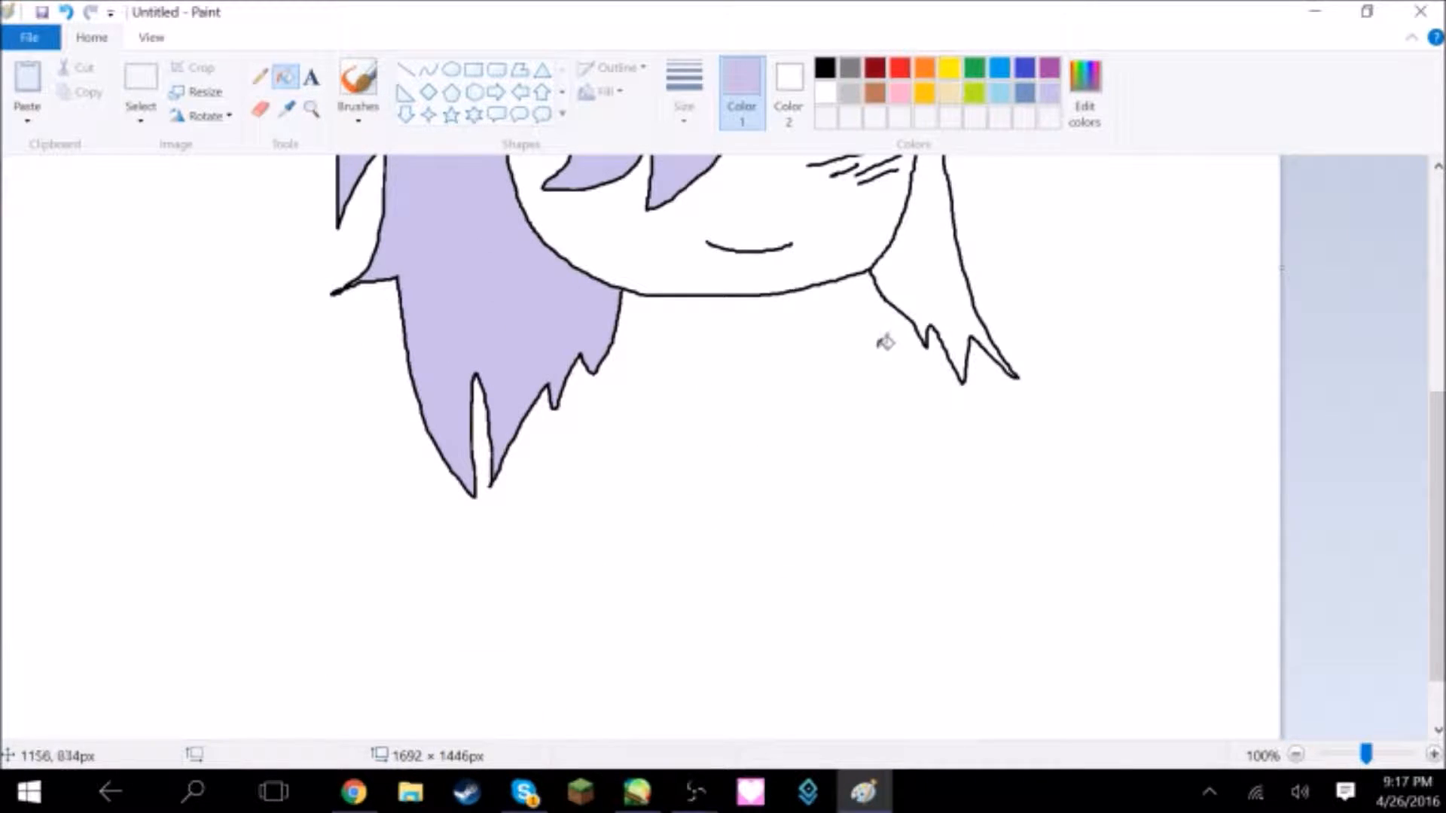
left_click(926, 260)
scroll(901, 309, "up", 3)
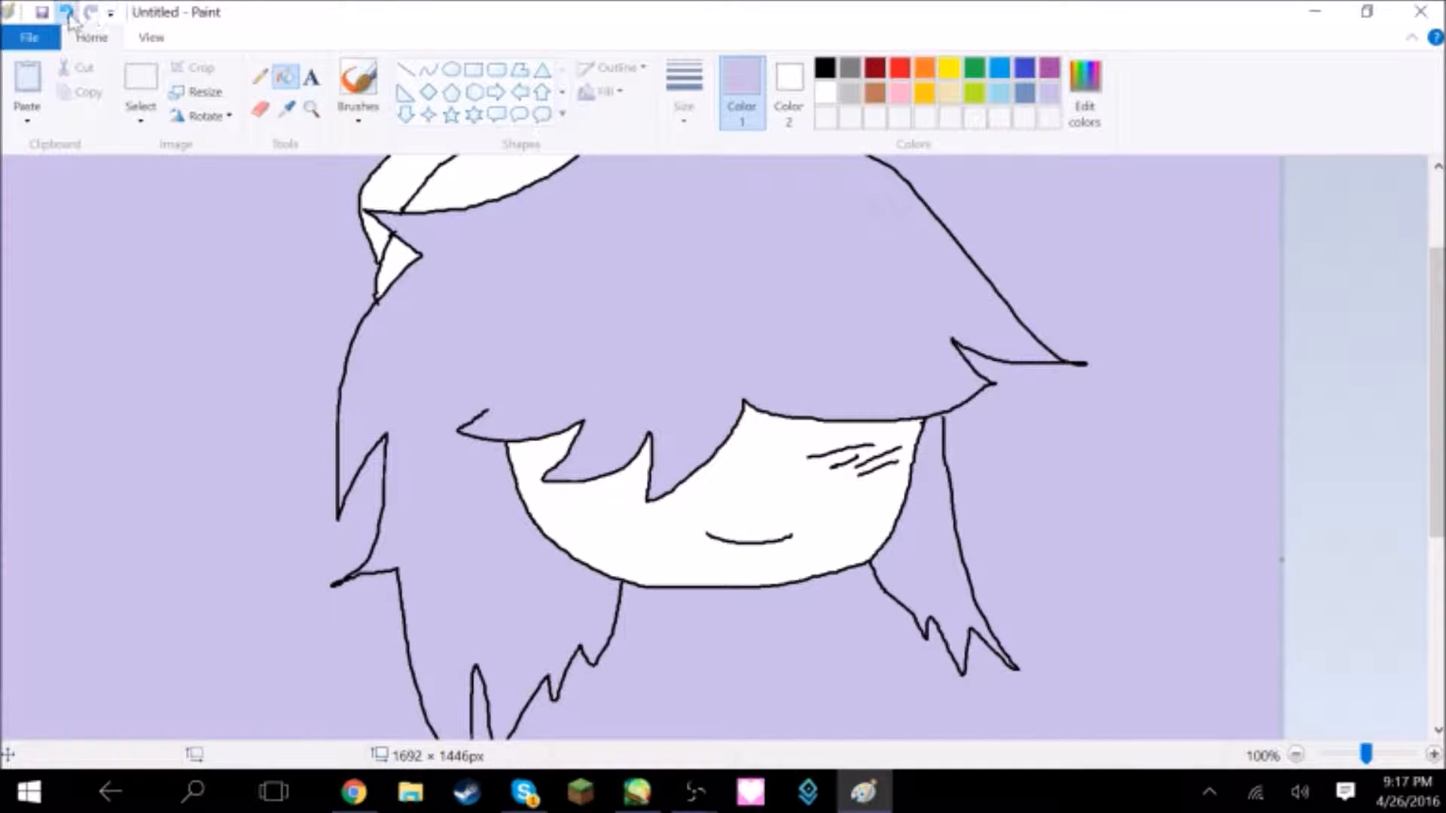
left_click(65, 13)
left_click(261, 78)
left_click(825, 69)
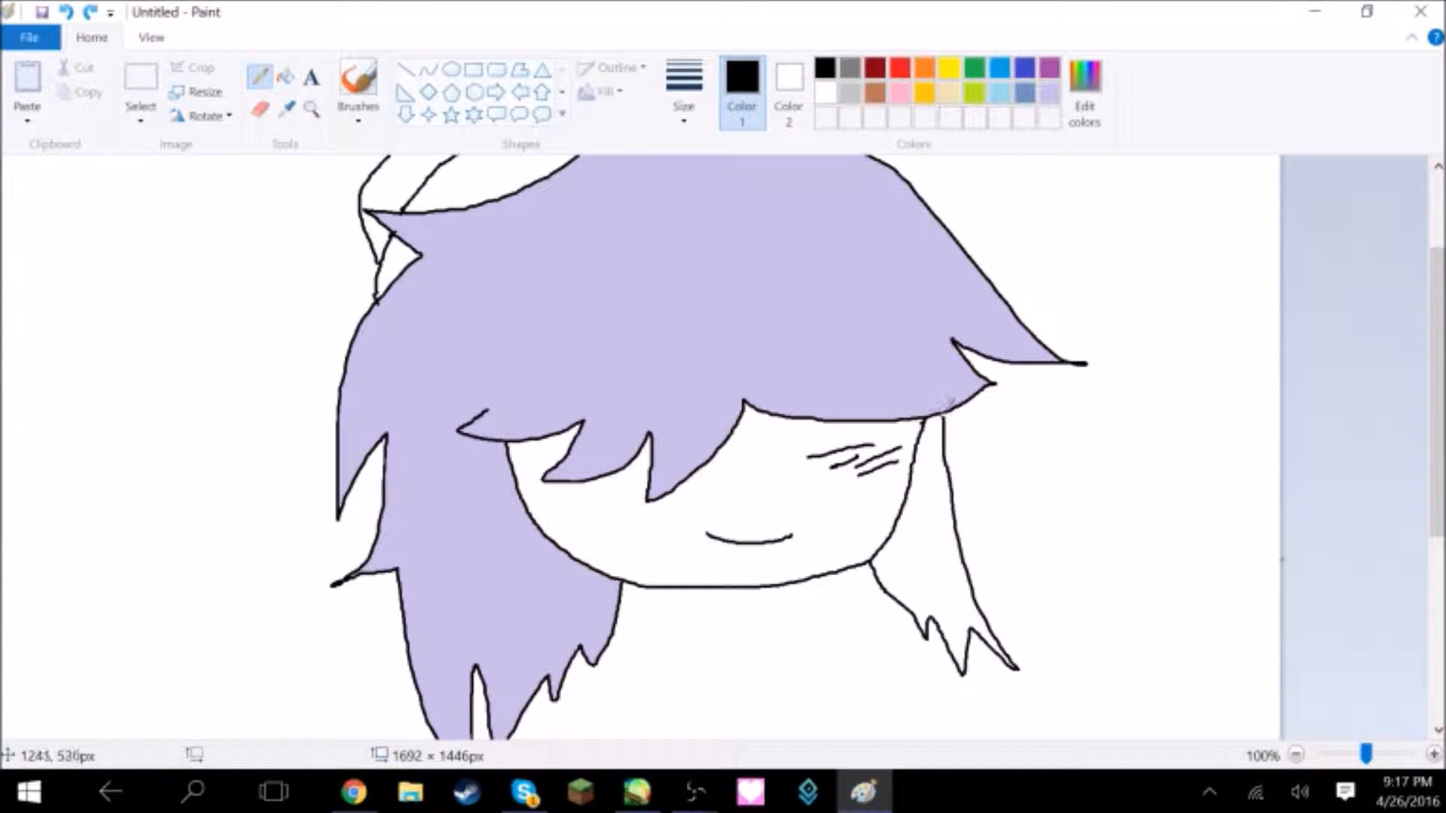
left_click(1048, 95)
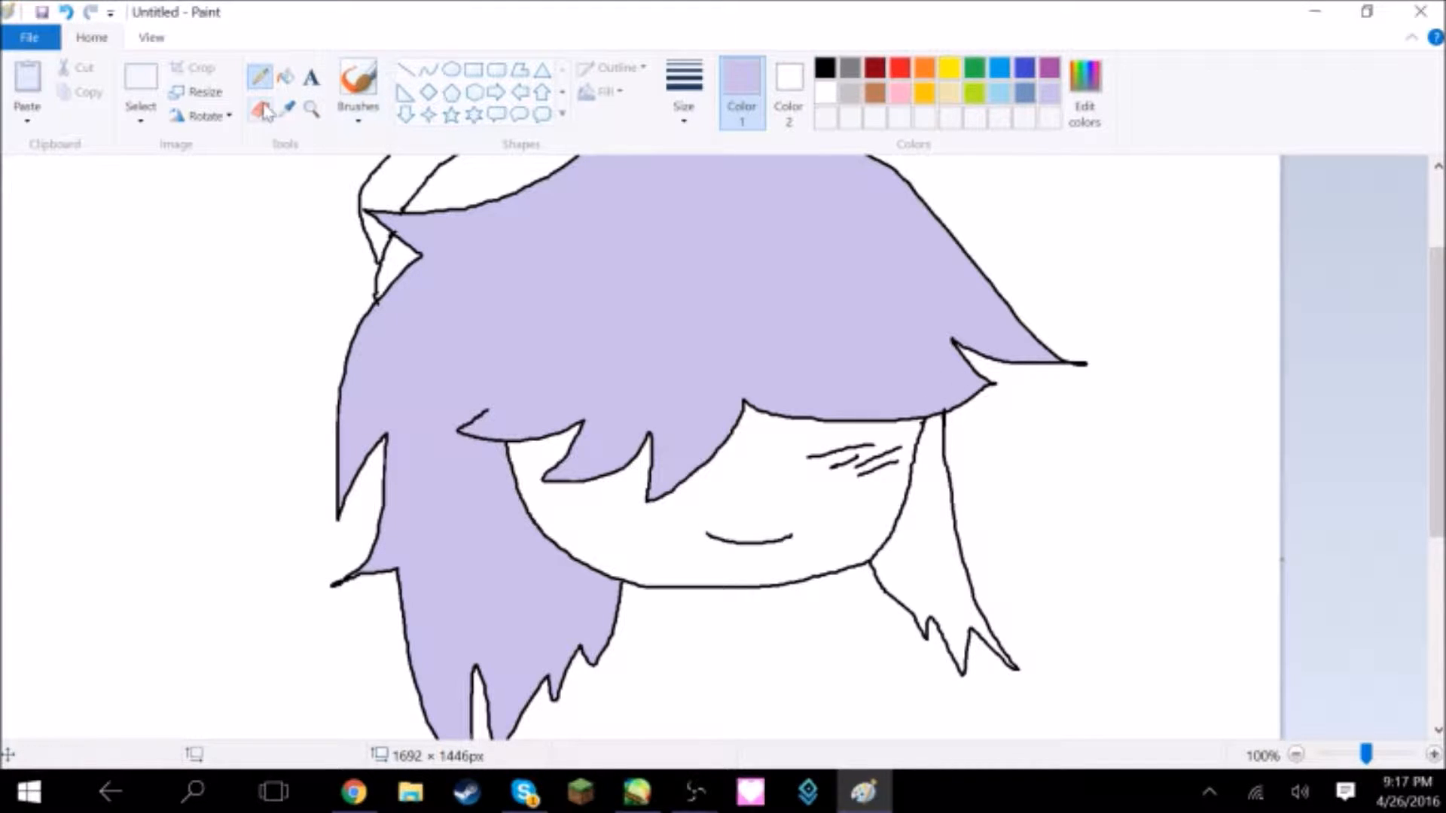
left_click(286, 80)
left_click(915, 502)
scroll(943, 500, "up", 1)
scroll(934, 475, "down", 2)
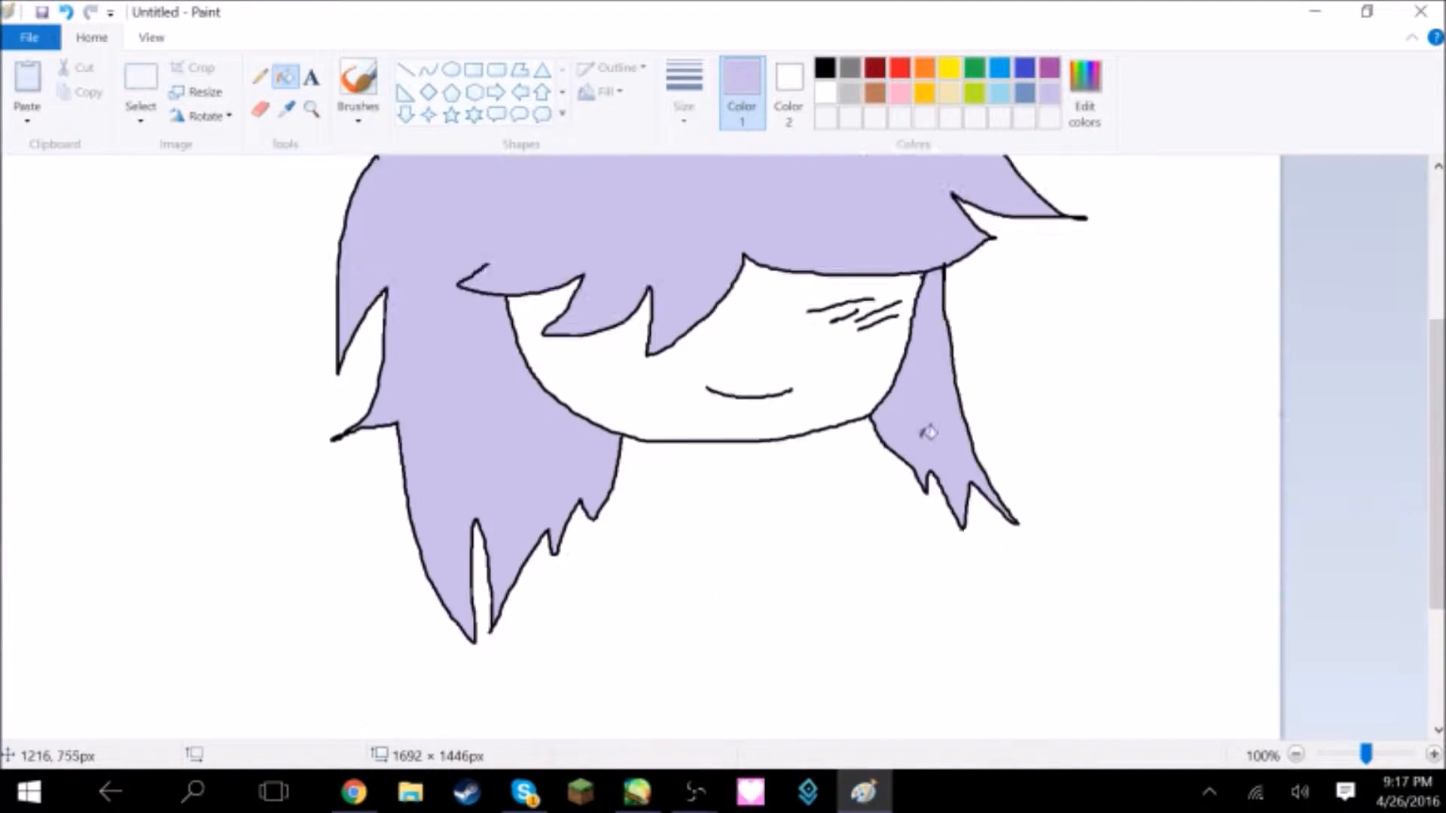
scroll(928, 430, "up", 1)
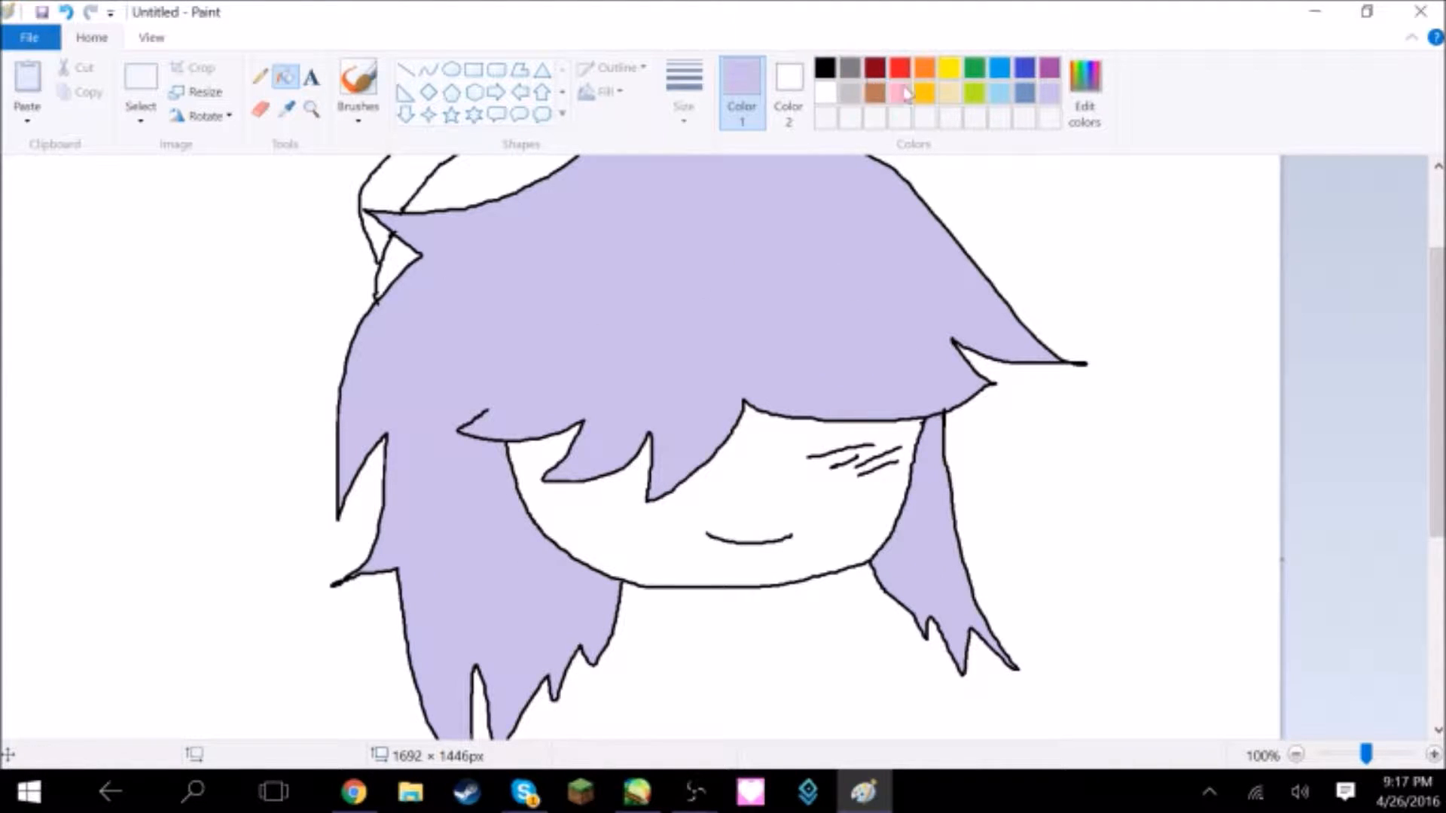
Set black as Color 1 and lavender as Color 2, then fill the background around the head.
left_click(824, 75)
left_click(788, 94)
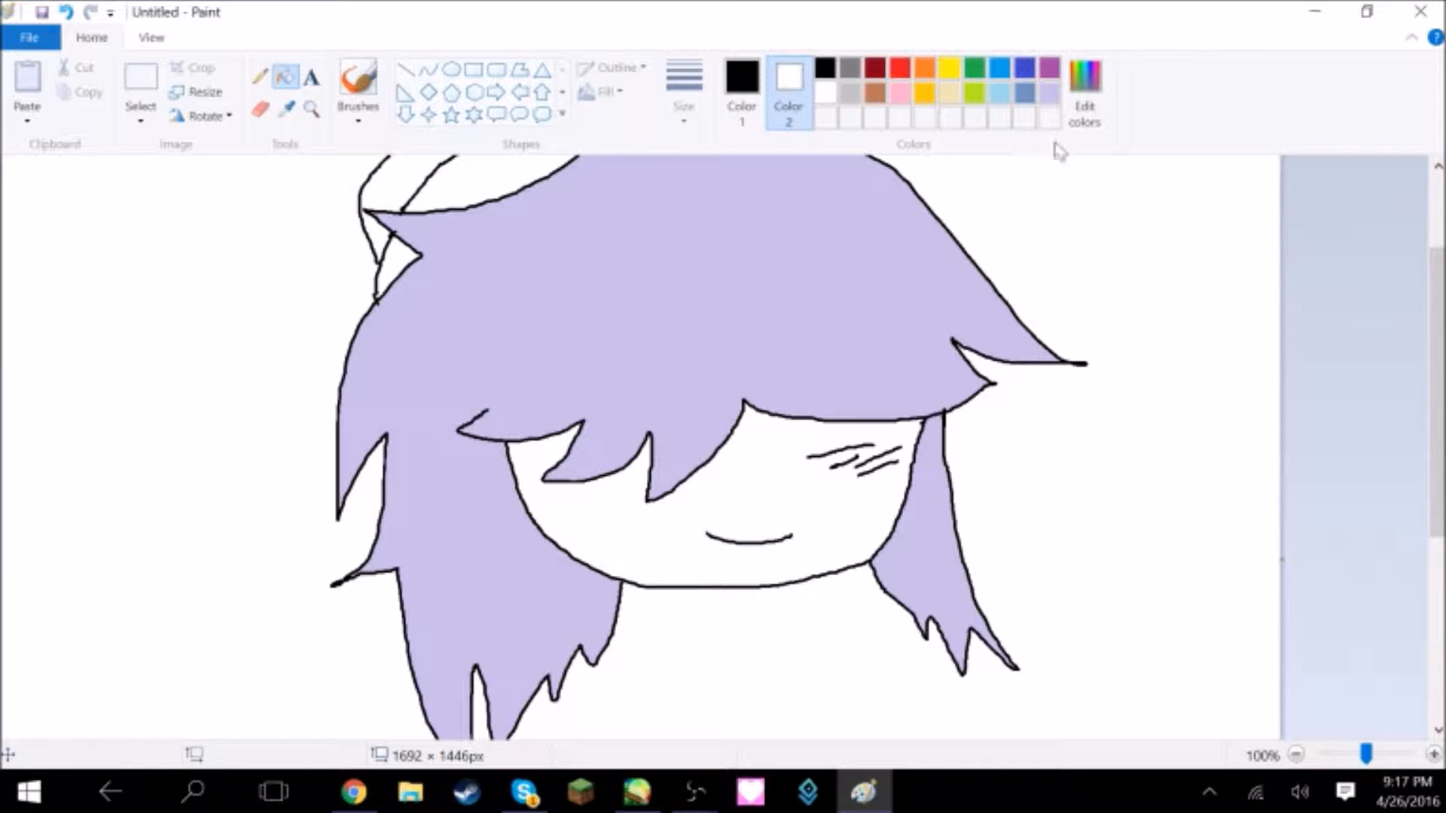
left_click(1052, 98)
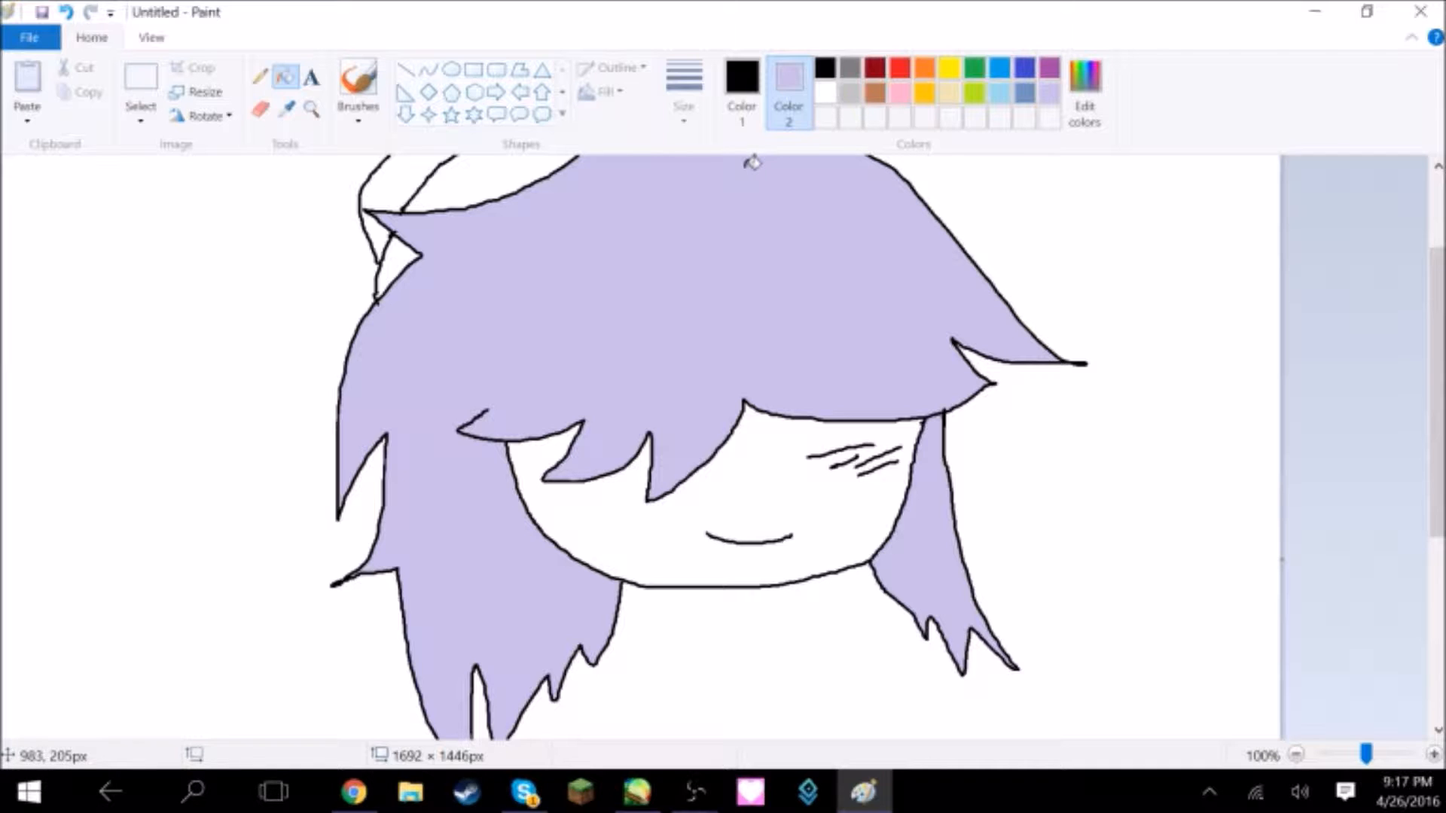
scroll(757, 193, "up", 1)
scroll(769, 200, "down", 2)
scroll(768, 200, "up", 2)
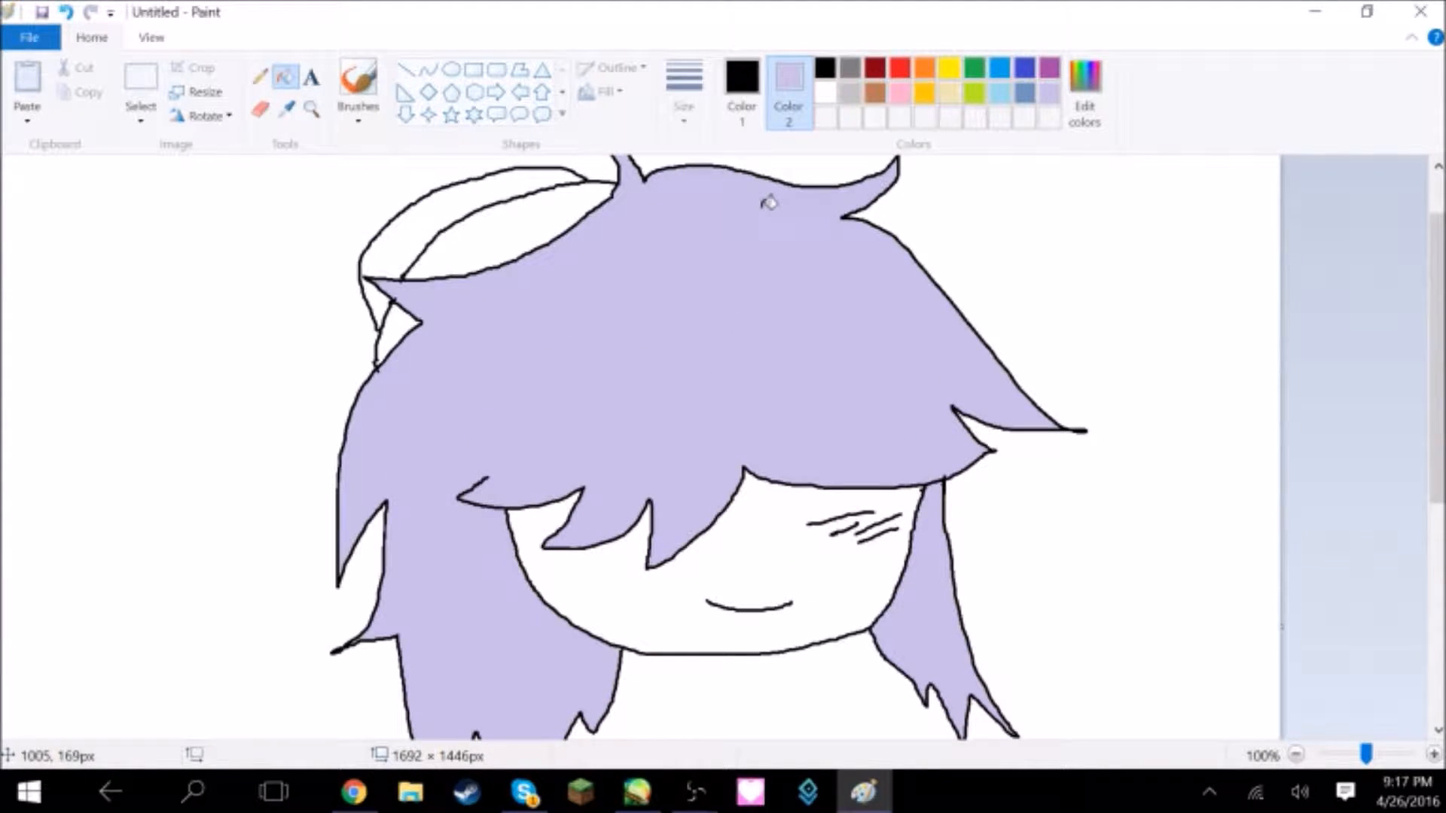
left_click(233, 247)
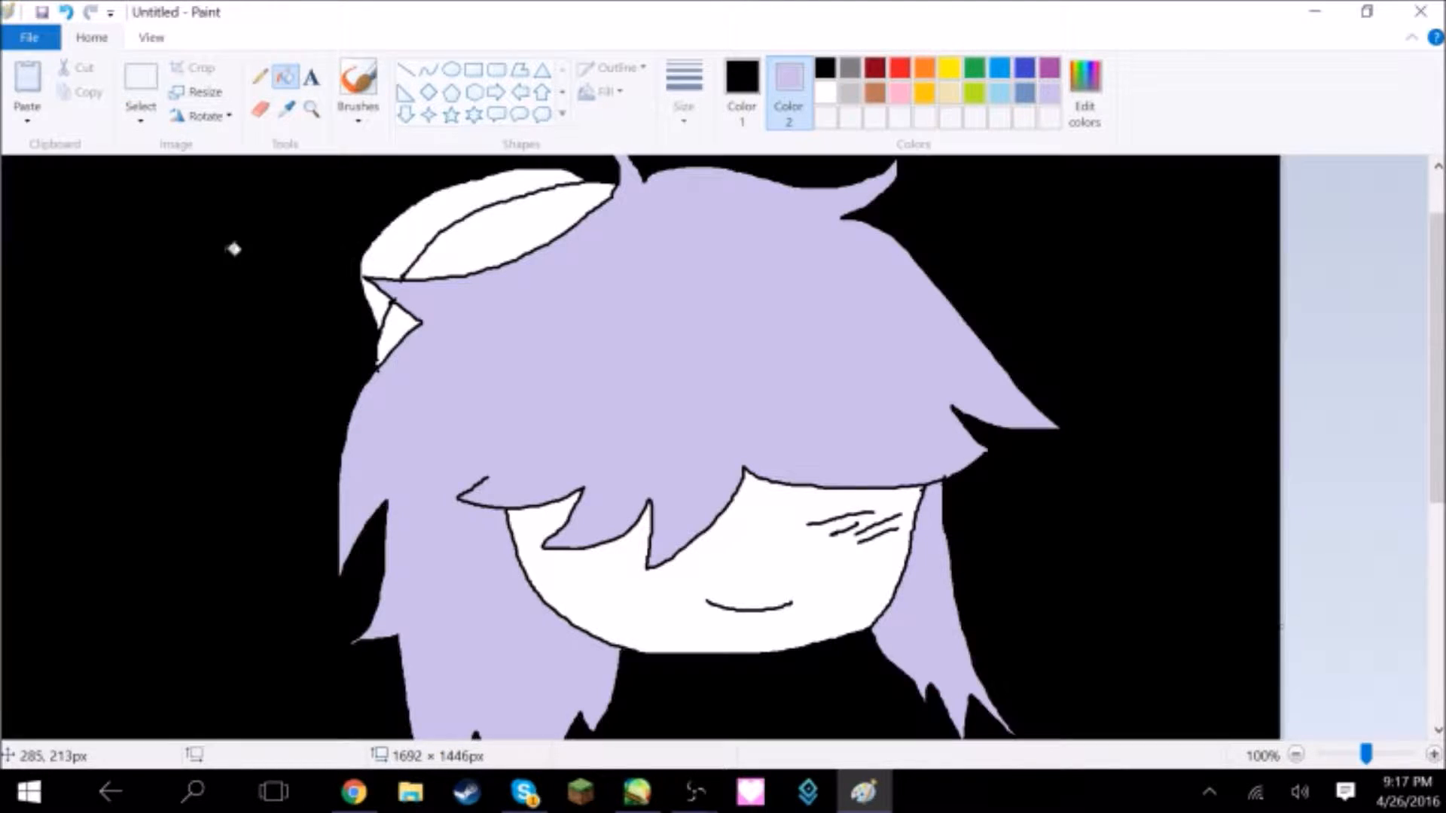
Undo the black background fill and turn on Transparent selection with rectangular shape.
left_click(69, 17)
left_click(141, 113)
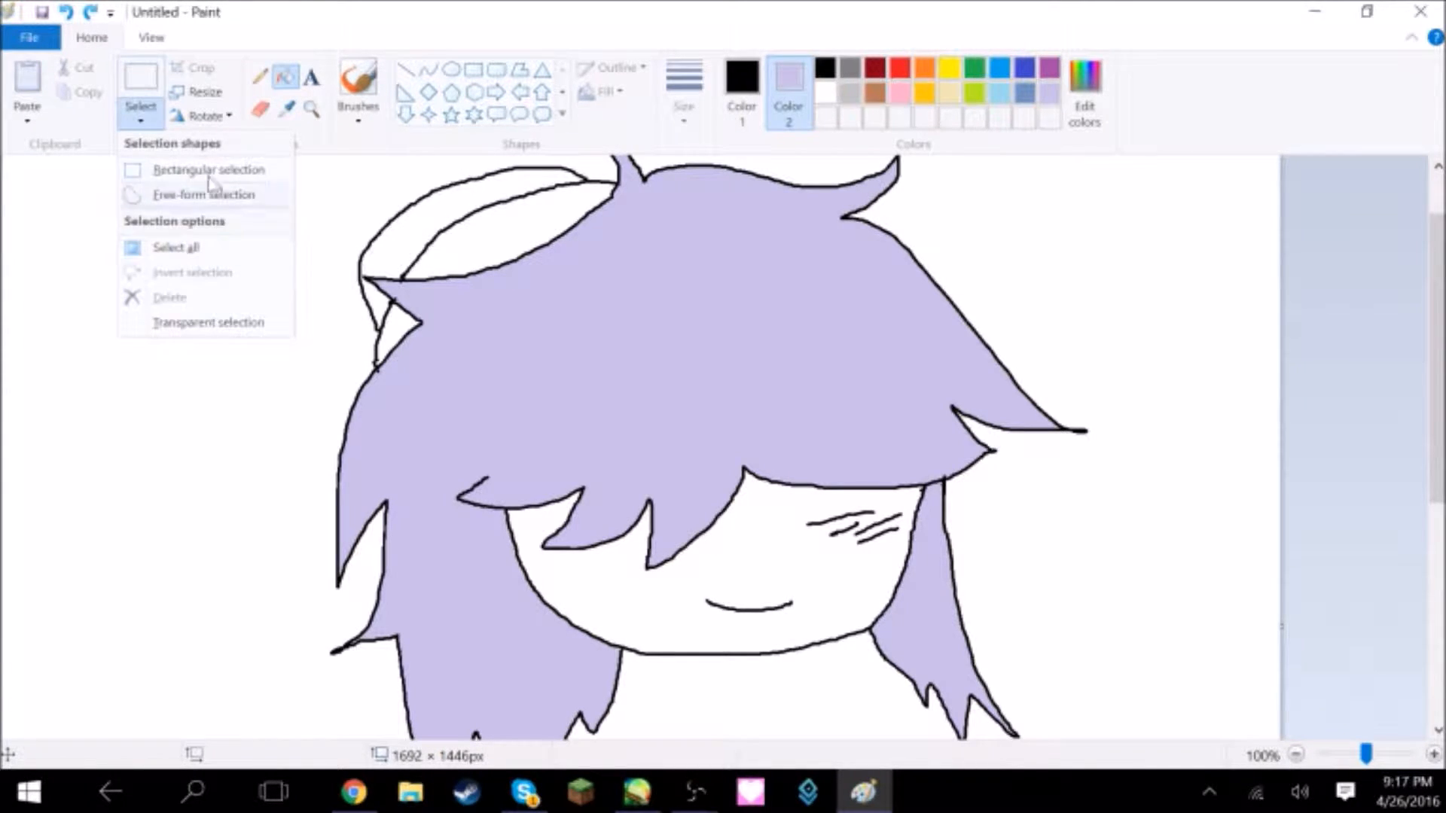
left_click(215, 170)
left_click(140, 113)
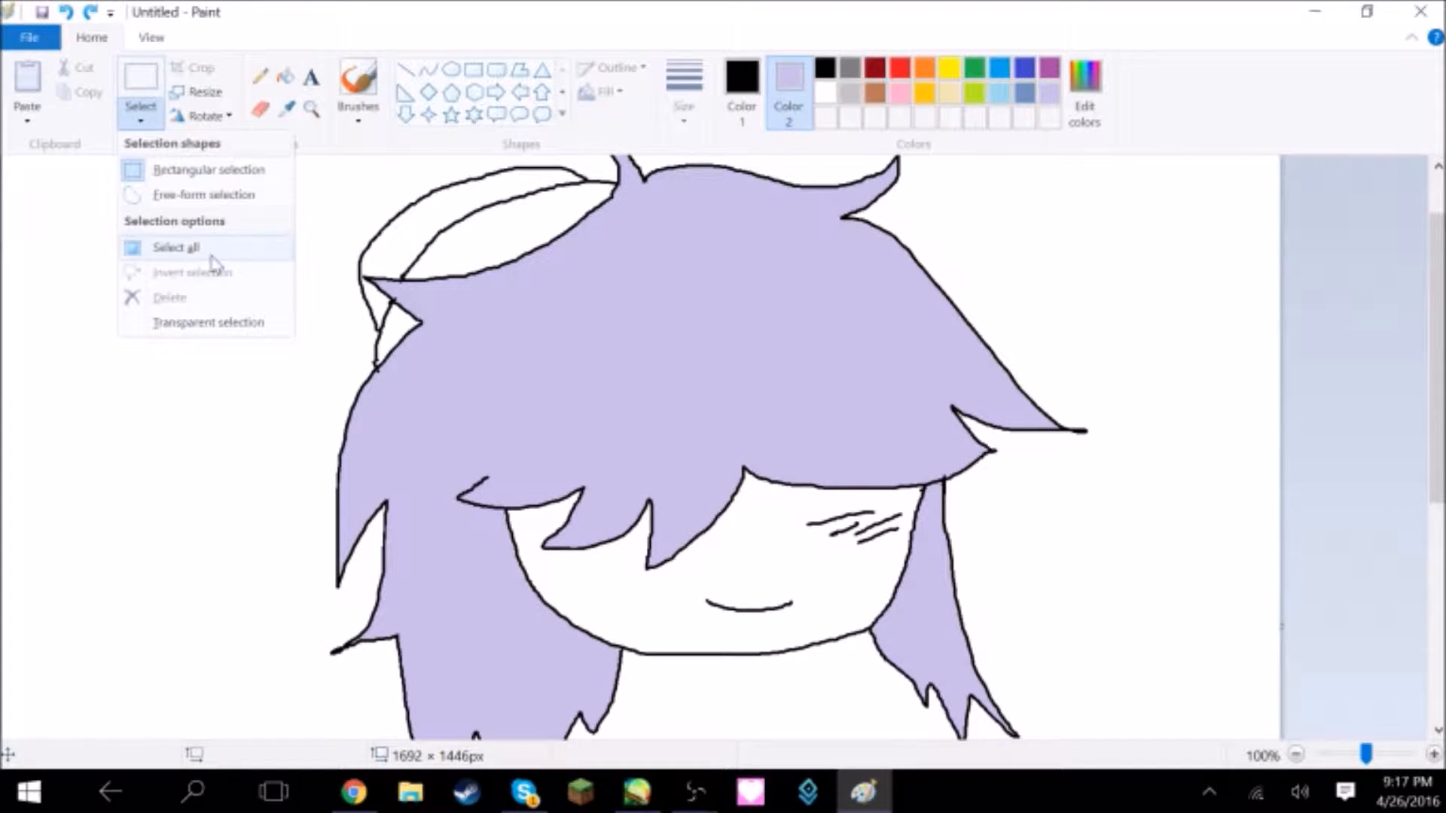
left_click(232, 323)
left_click(148, 125)
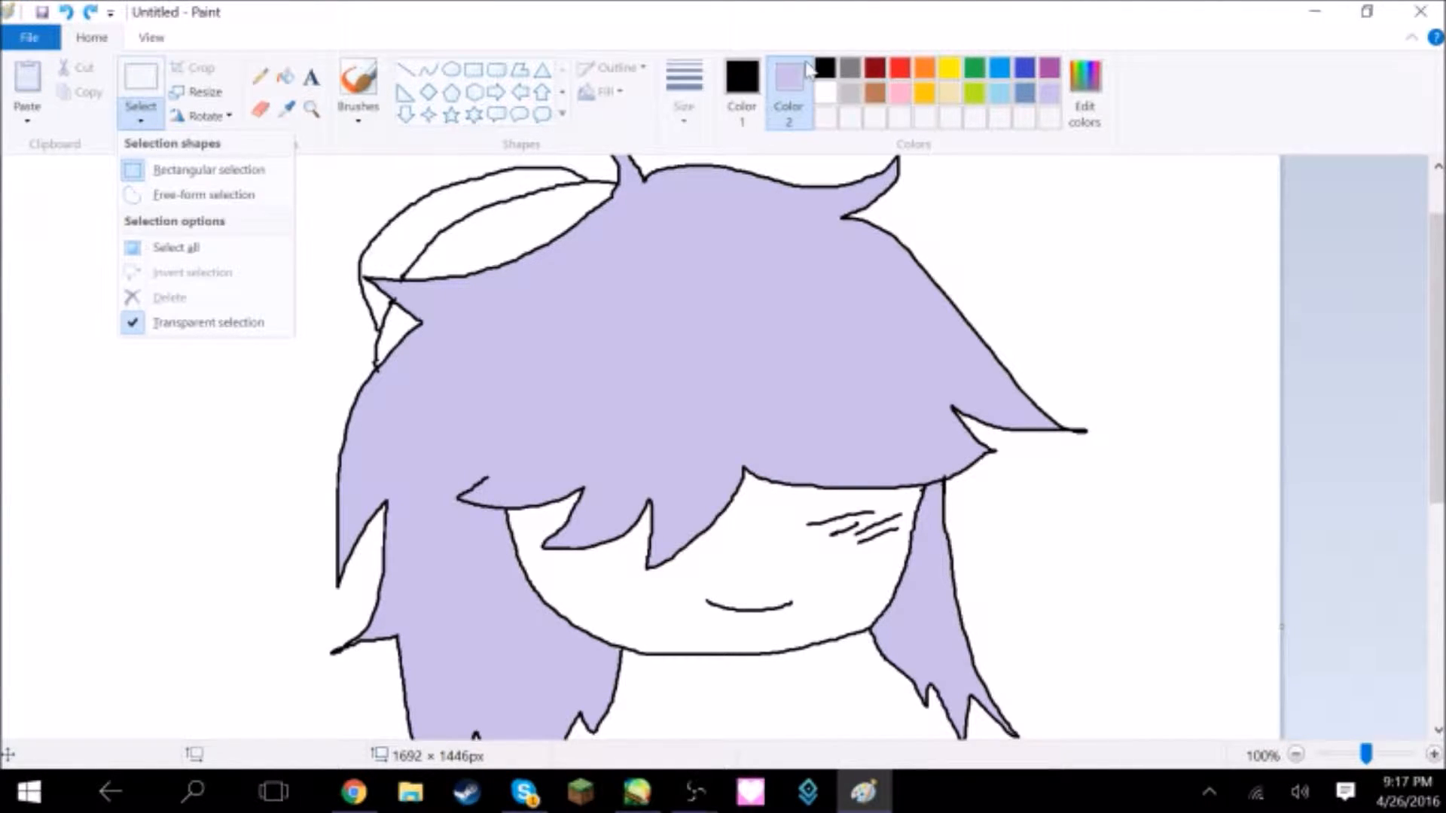
Try small rectangular selections, zoom out to the whole canvas, and select nearly all of it.
left_click(141, 84)
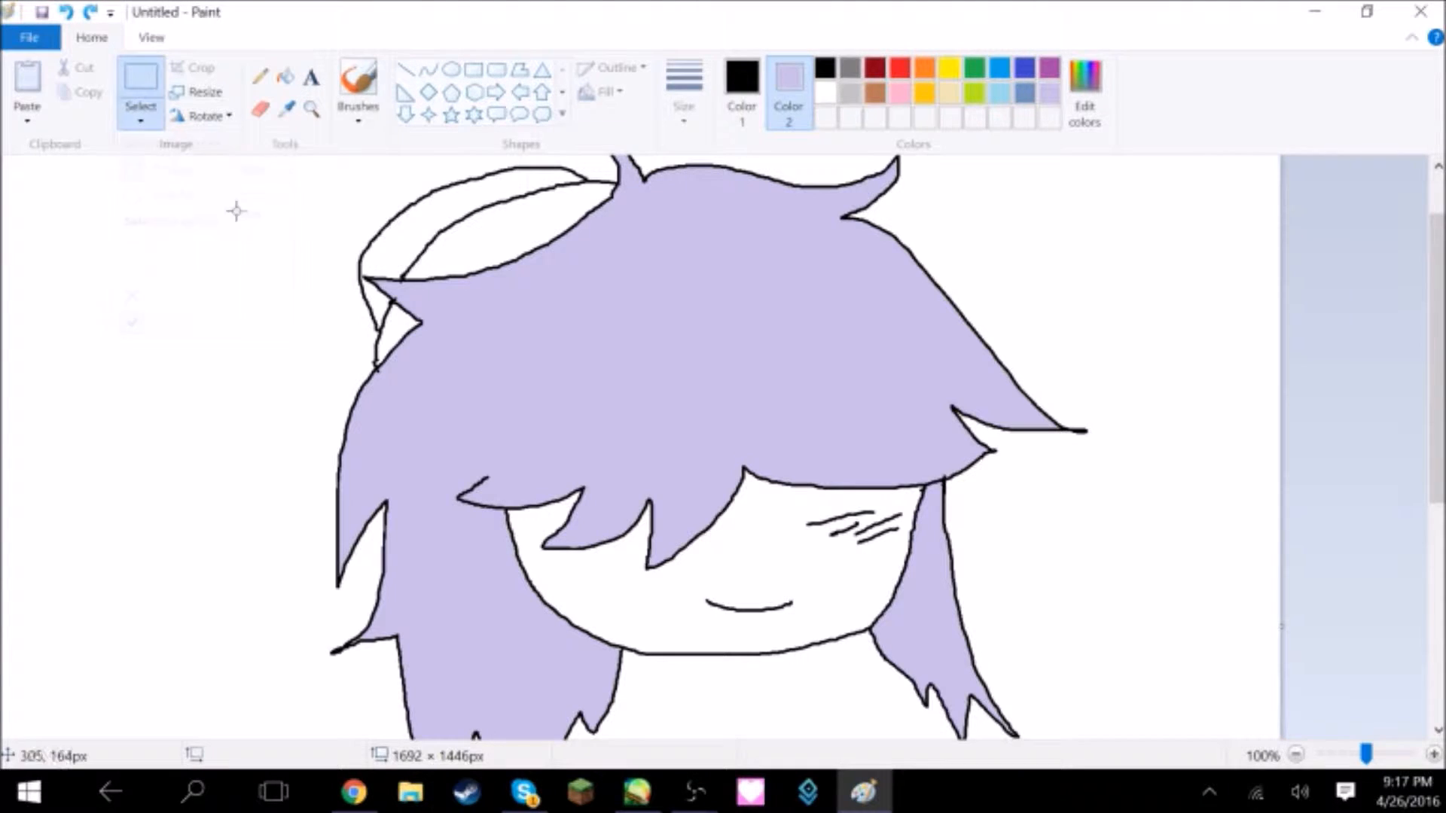
left_click_drag(206, 229, 302, 334)
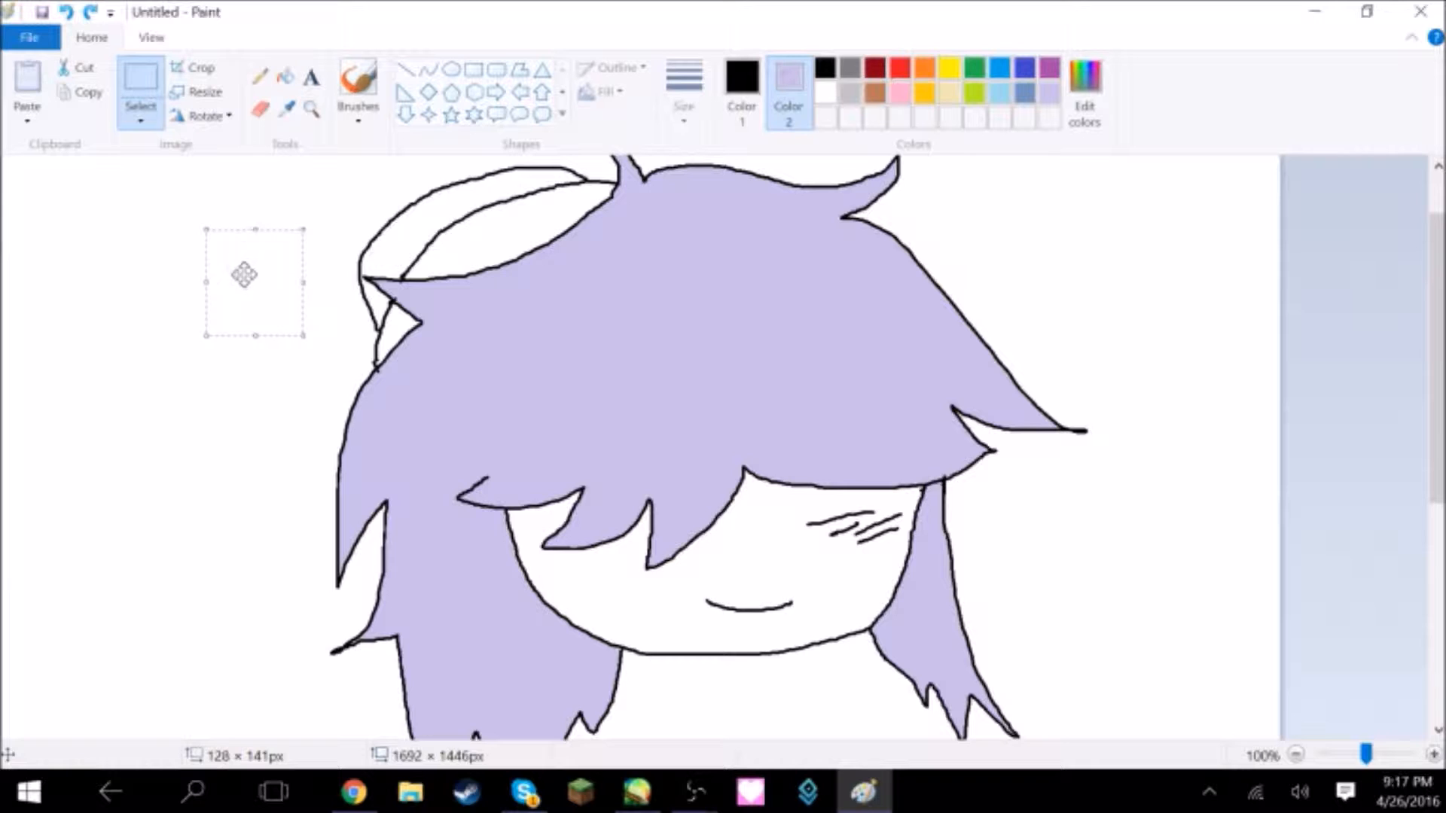
left_click(324, 184)
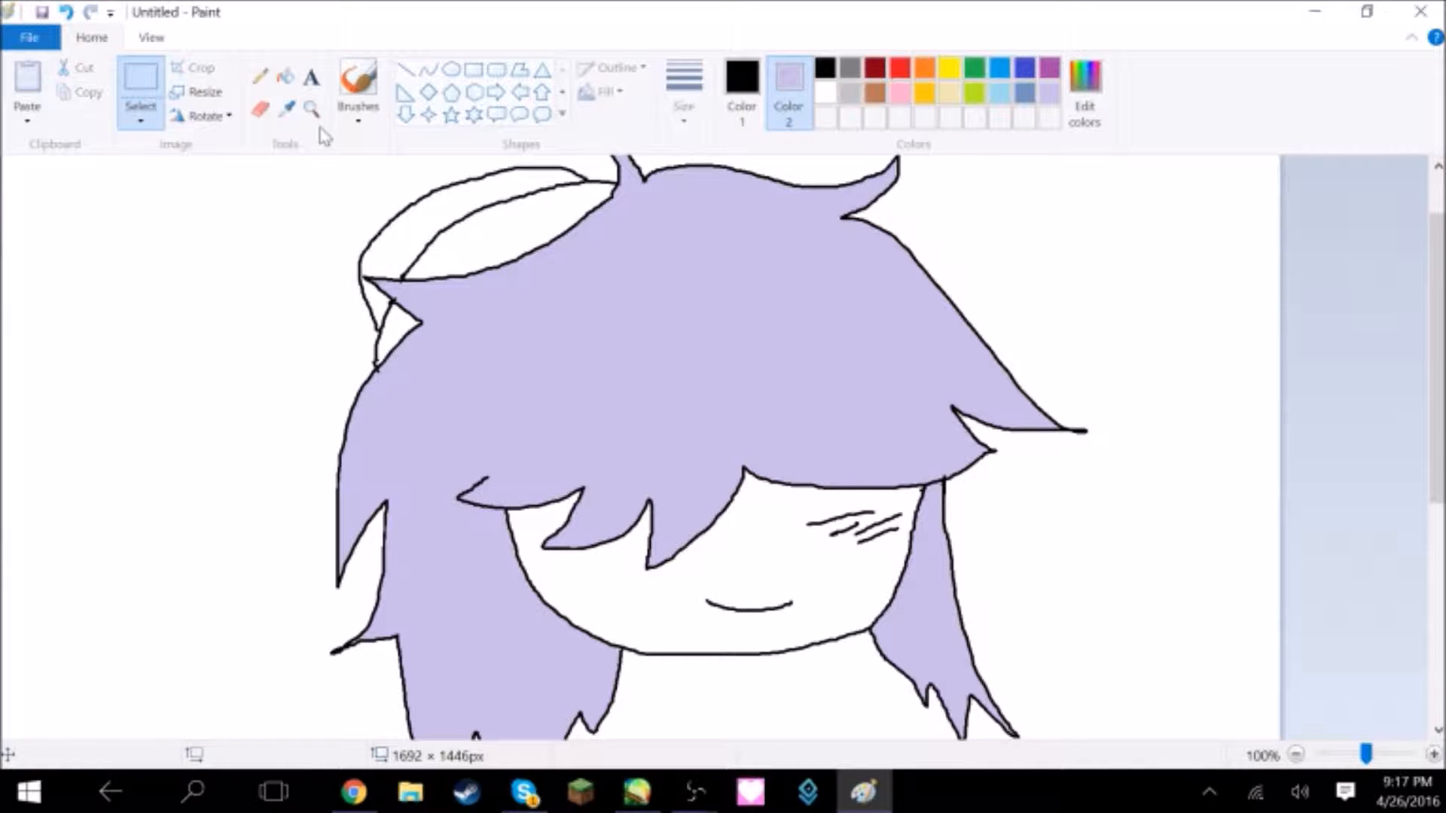
left_click_drag(350, 250, 358, 276)
right_click(357, 275)
left_click(311, 108)
right_click(313, 245)
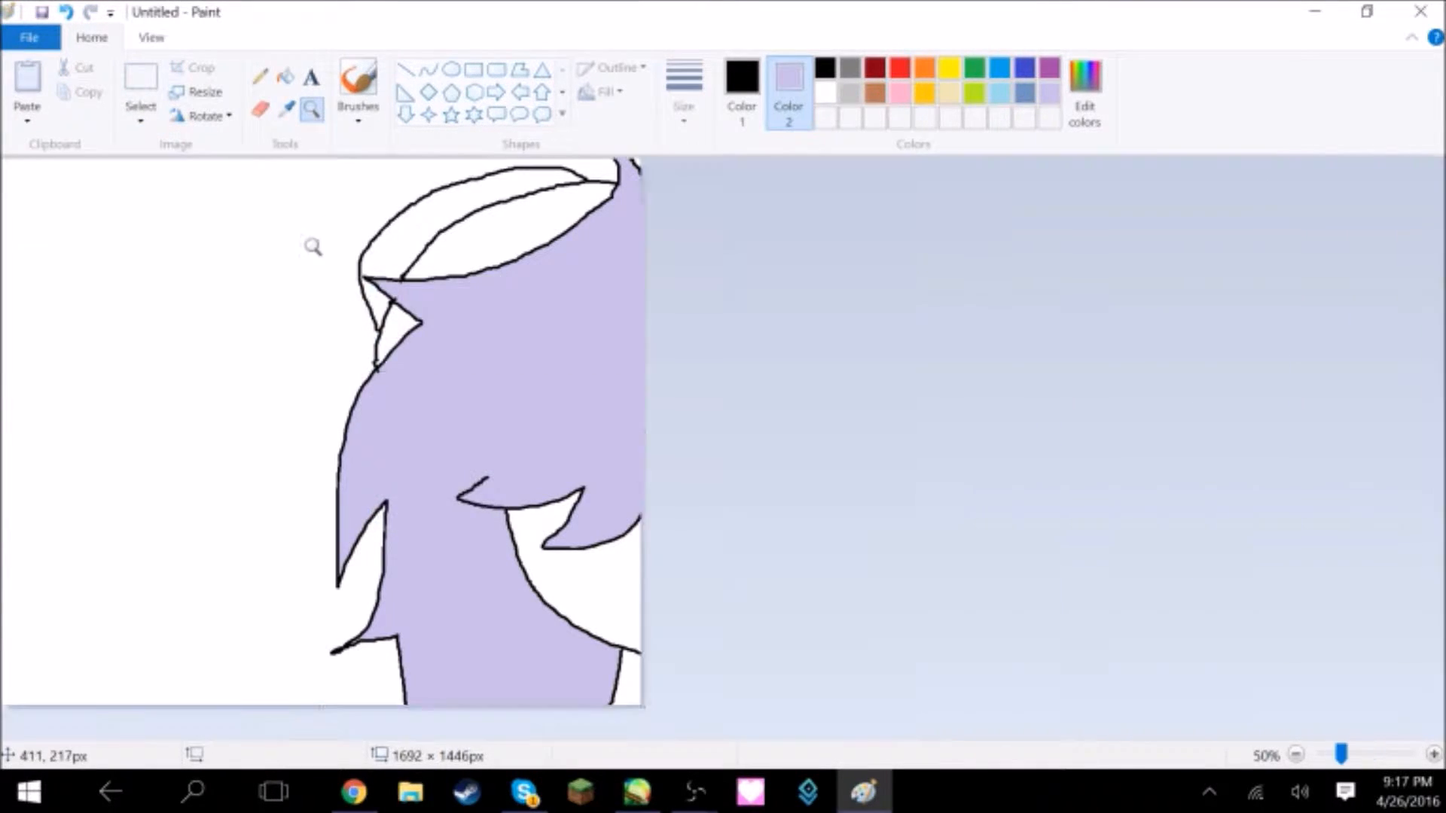
left_click(150, 88)
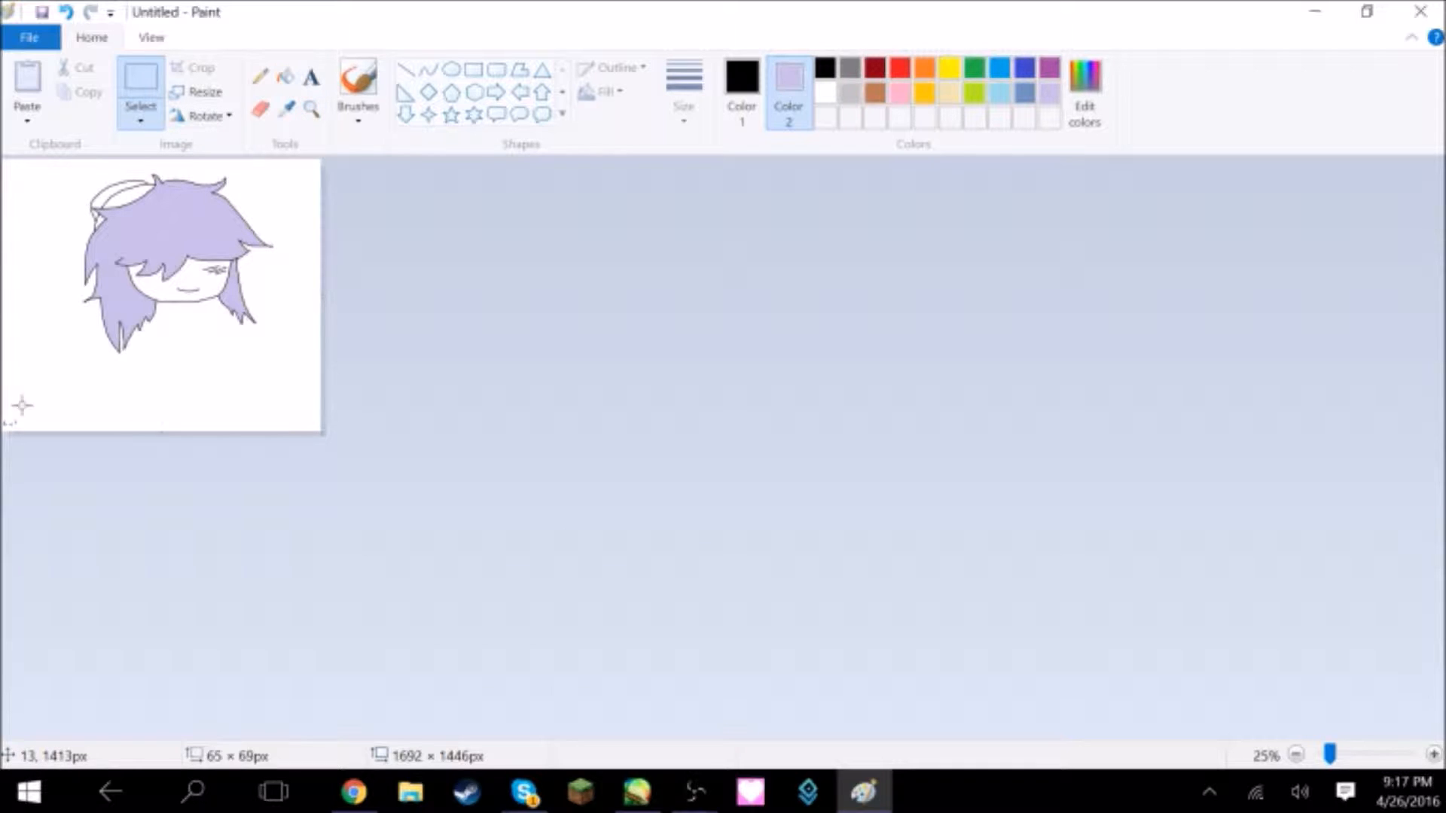
left_click_drag(4, 425, 328, 156)
Select all of the canvas via the selection menu, copy the whole drawing, and deselect.
left_click_drag(6, 359, 494, 223)
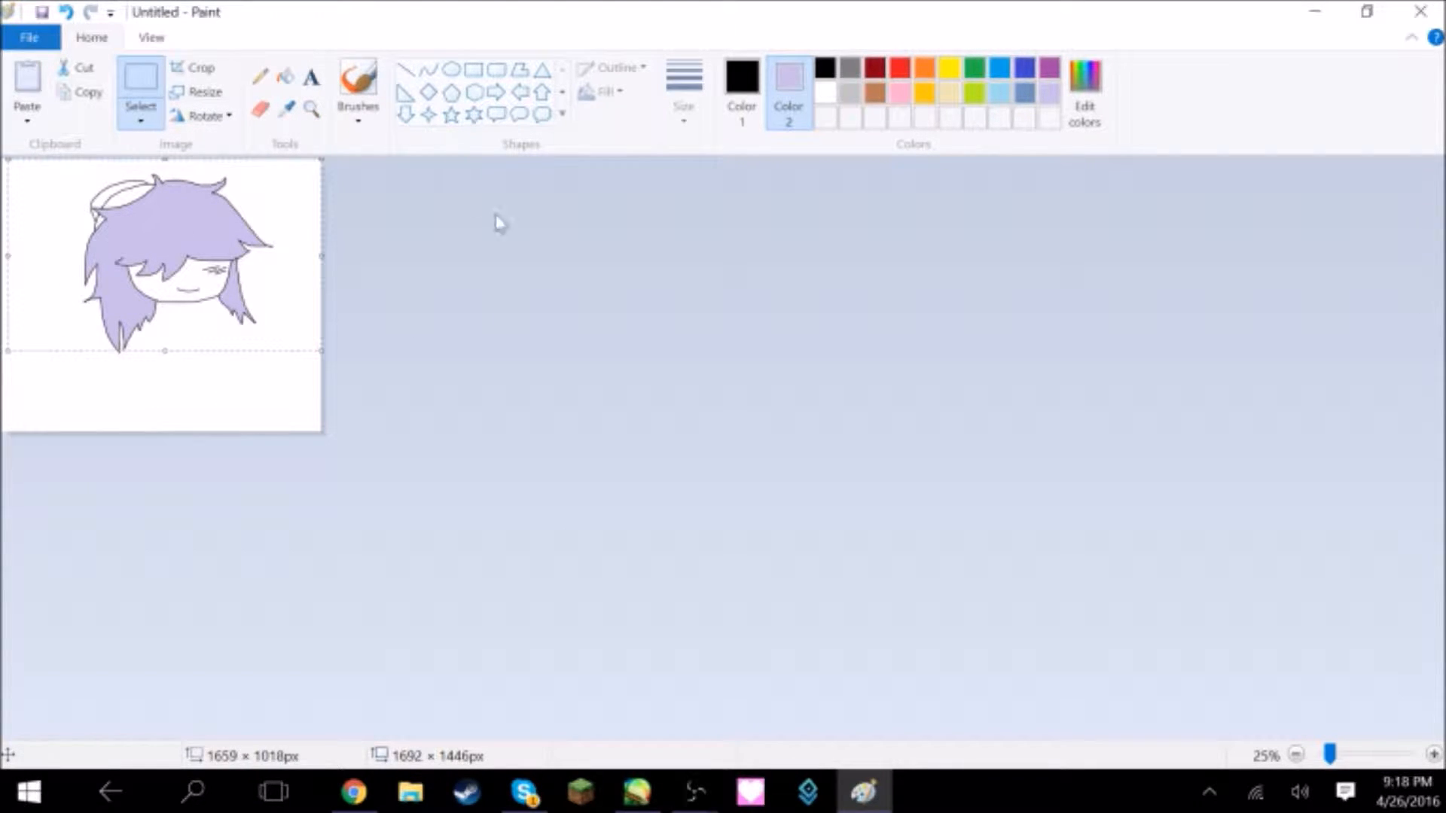
left_click(384, 283)
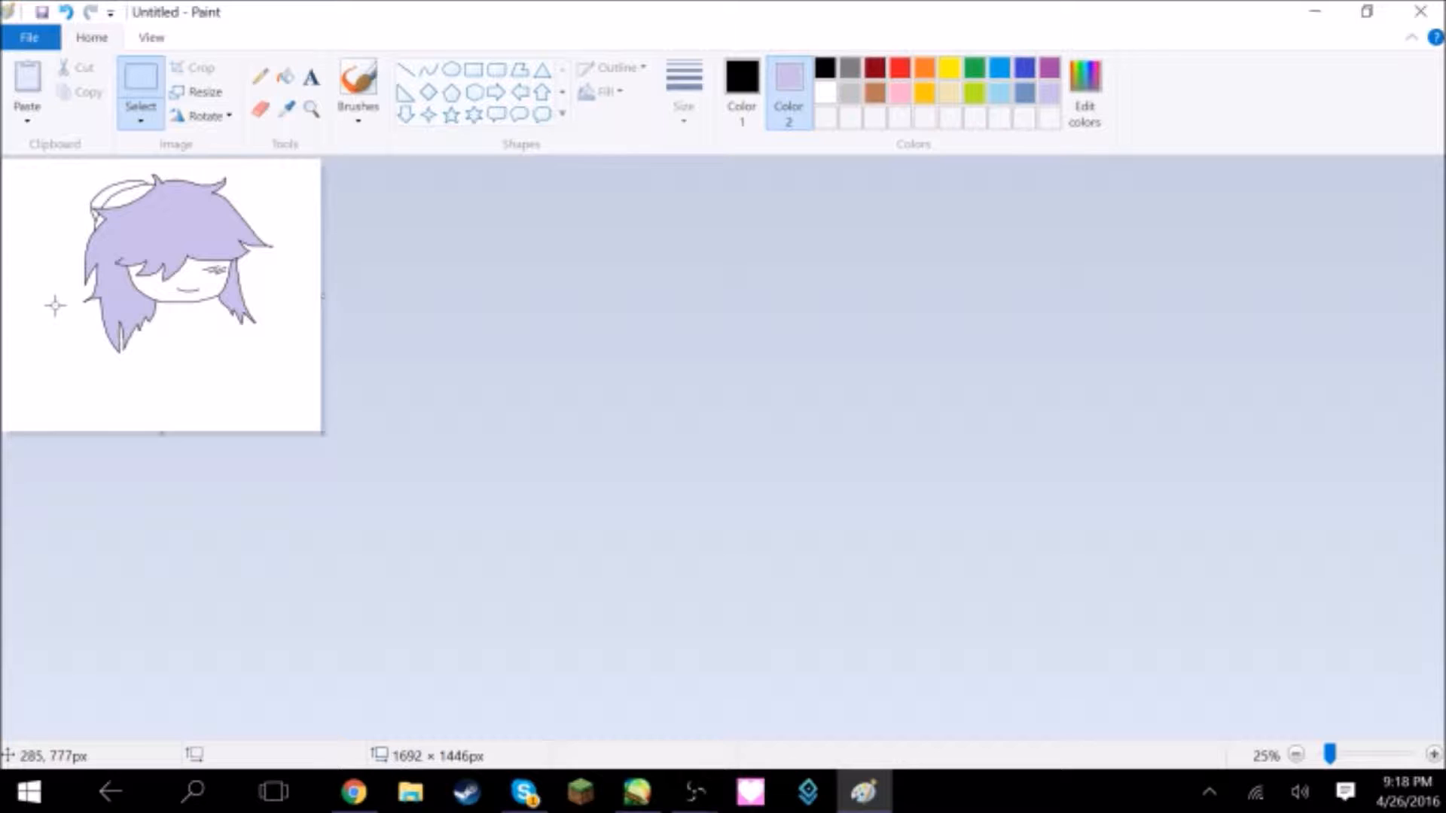
left_click_drag(58, 305, 140, 367)
right_click(96, 330)
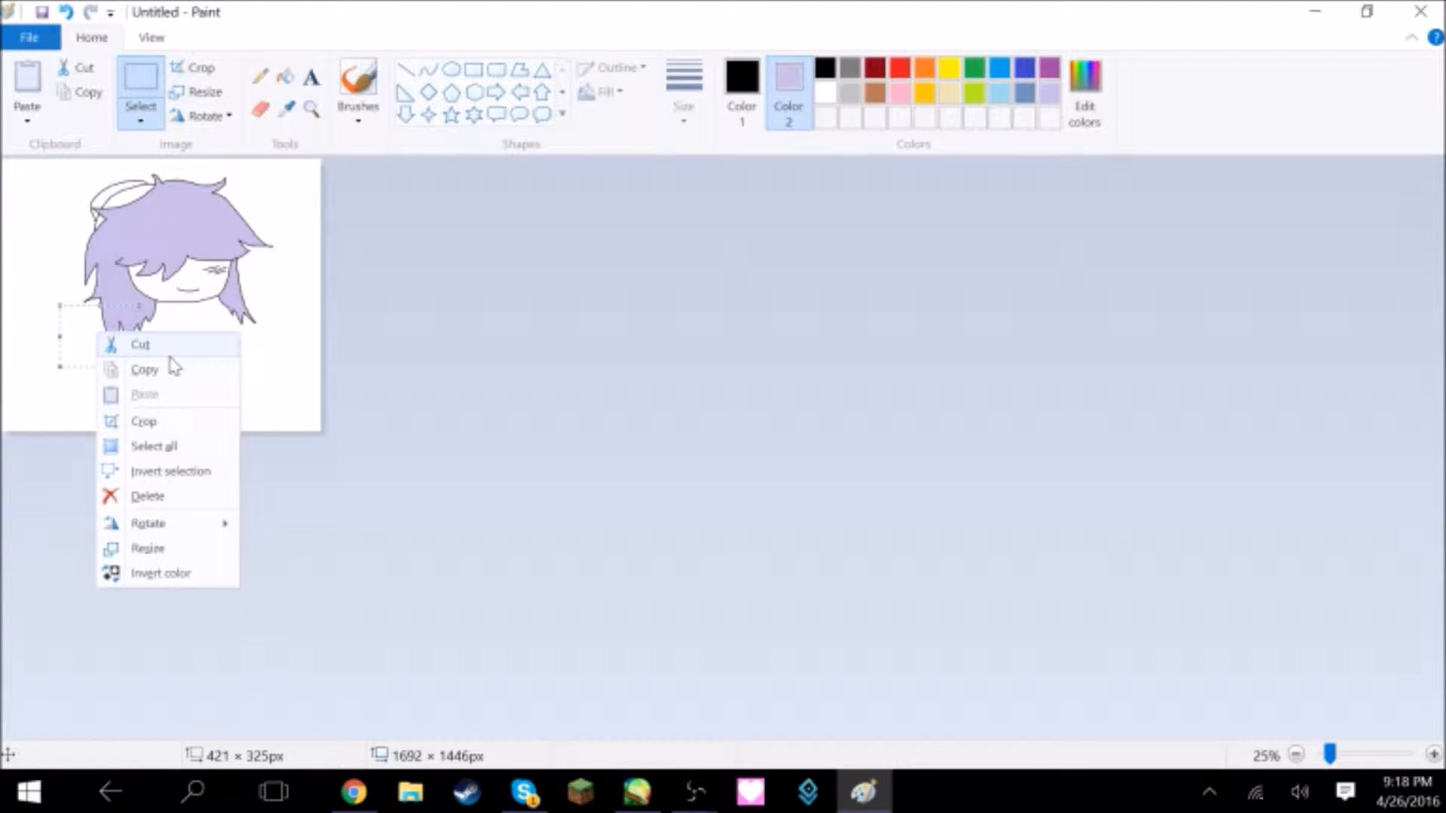
left_click(173, 450)
right_click(125, 269)
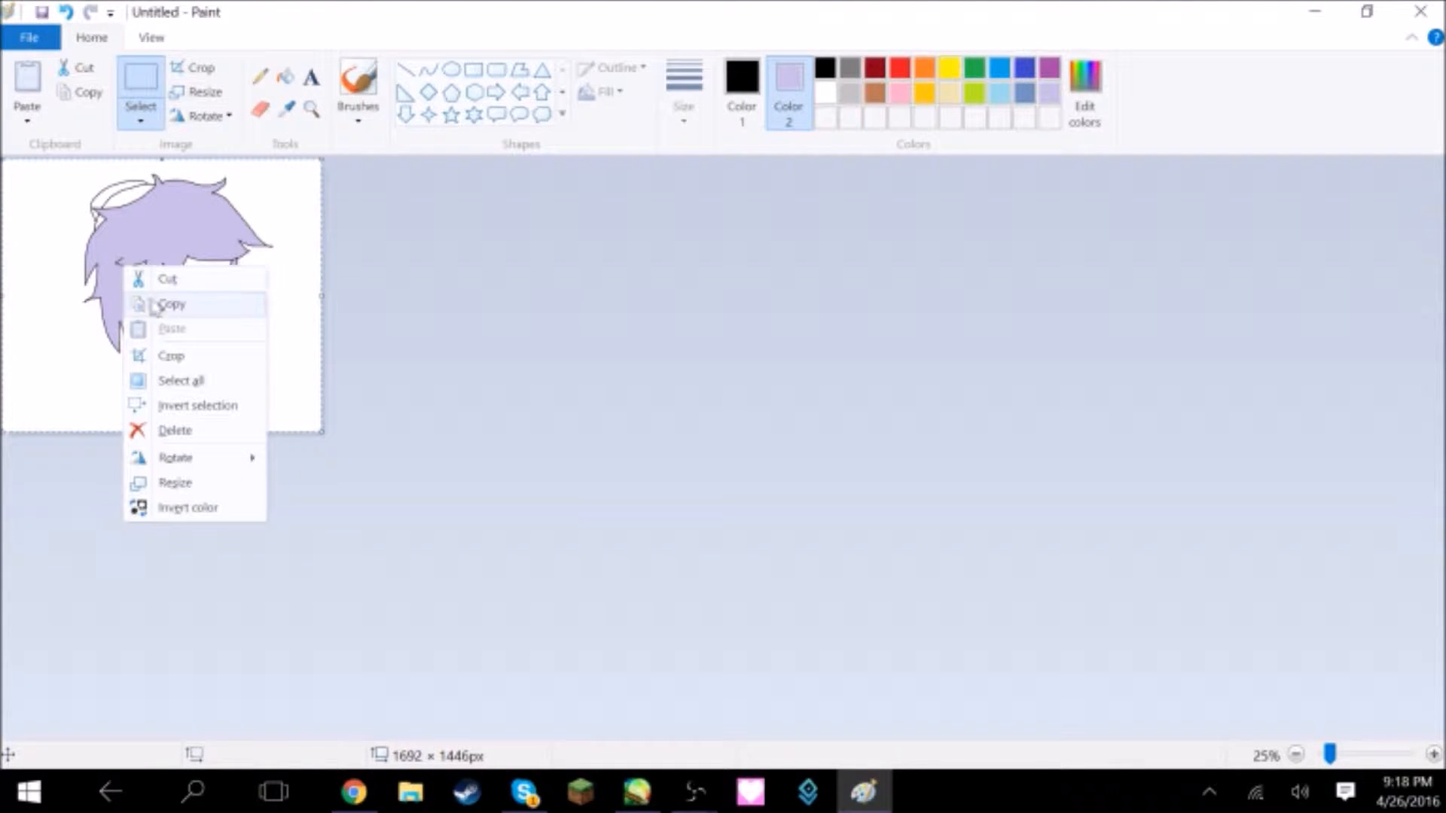
left_click(171, 306)
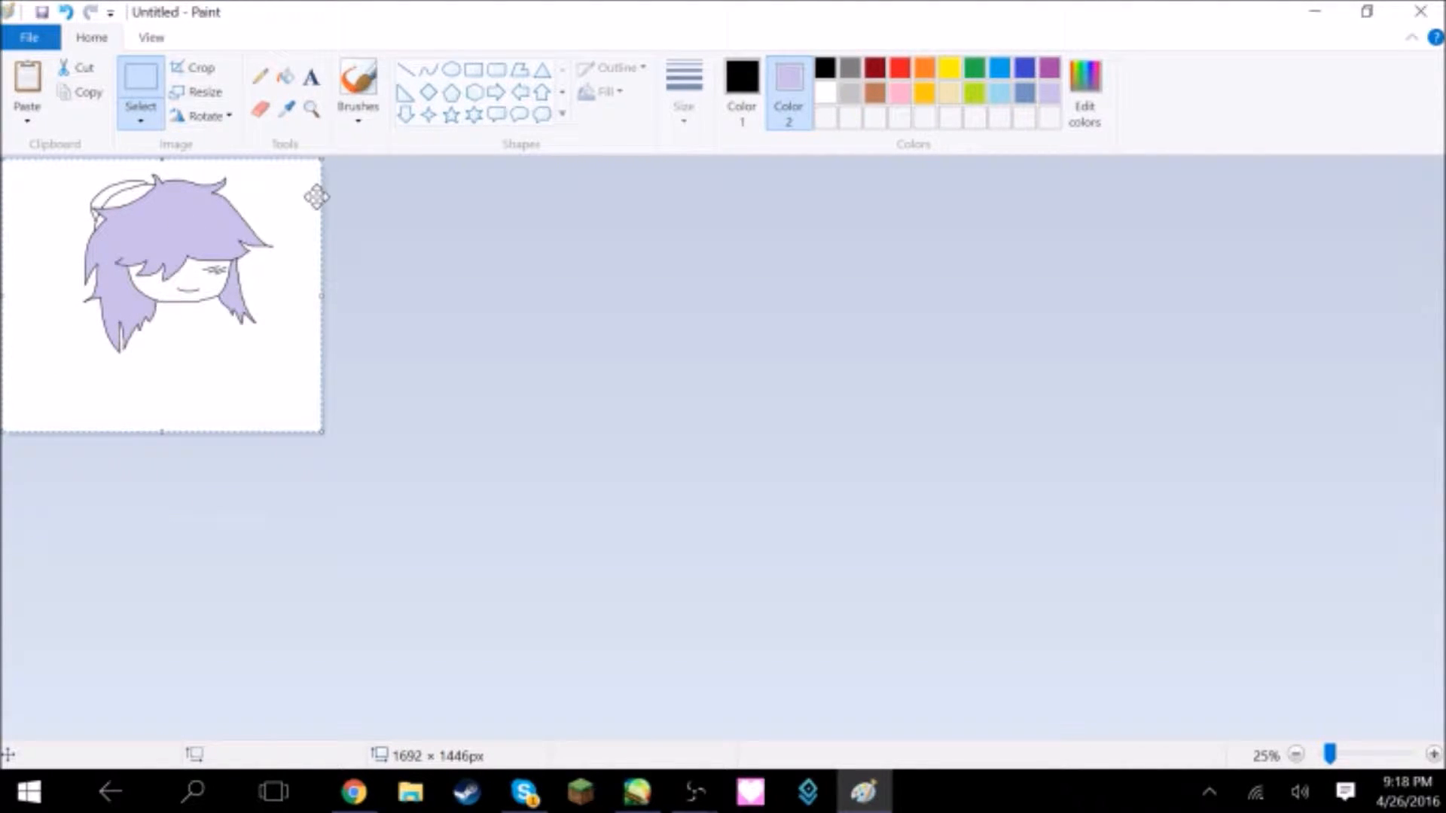
left_click(407, 251)
Use Paste from to bring CustomLongHairA.png onto the canvas corner.
left_click(27, 113)
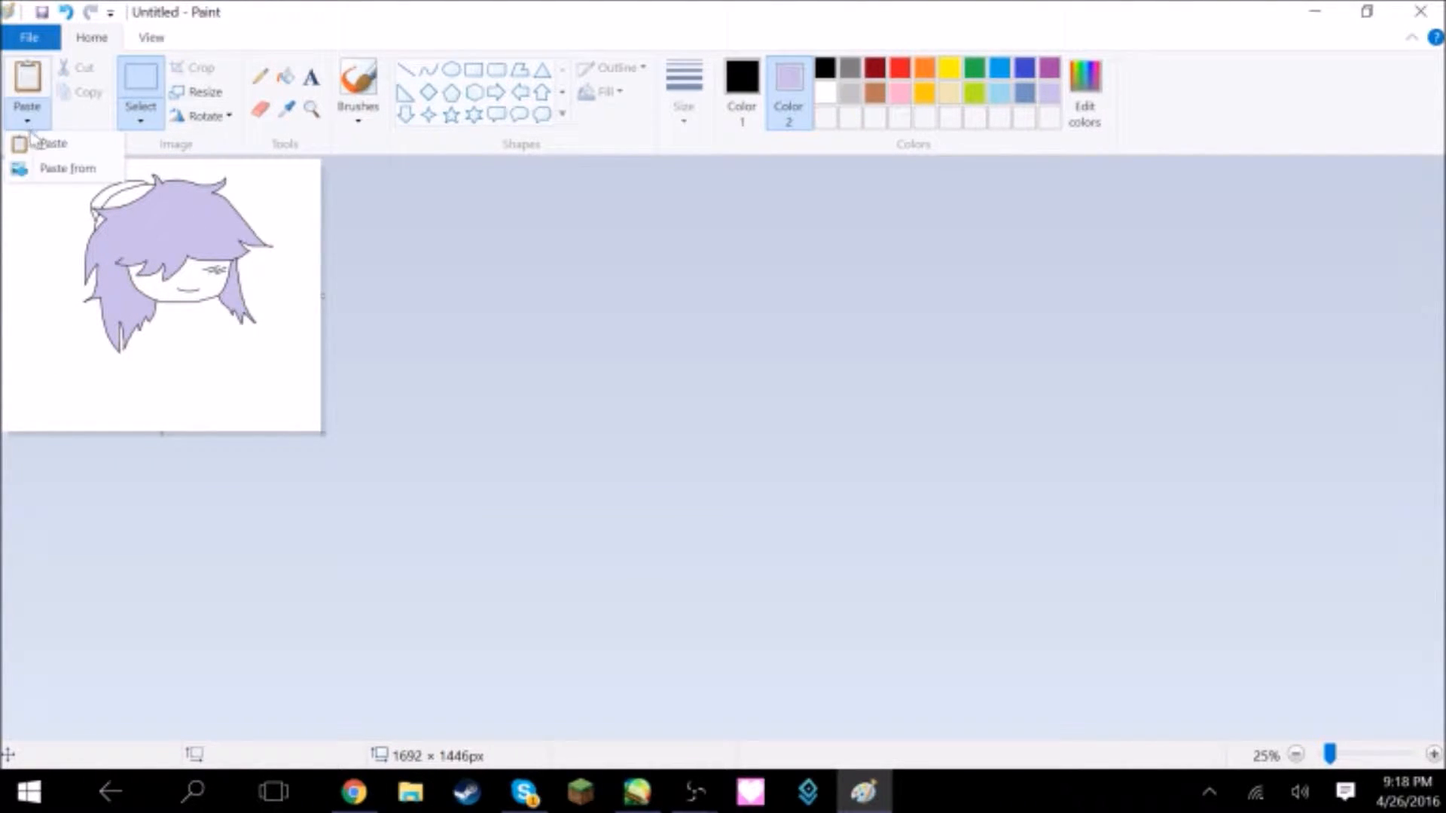
left_click(68, 168)
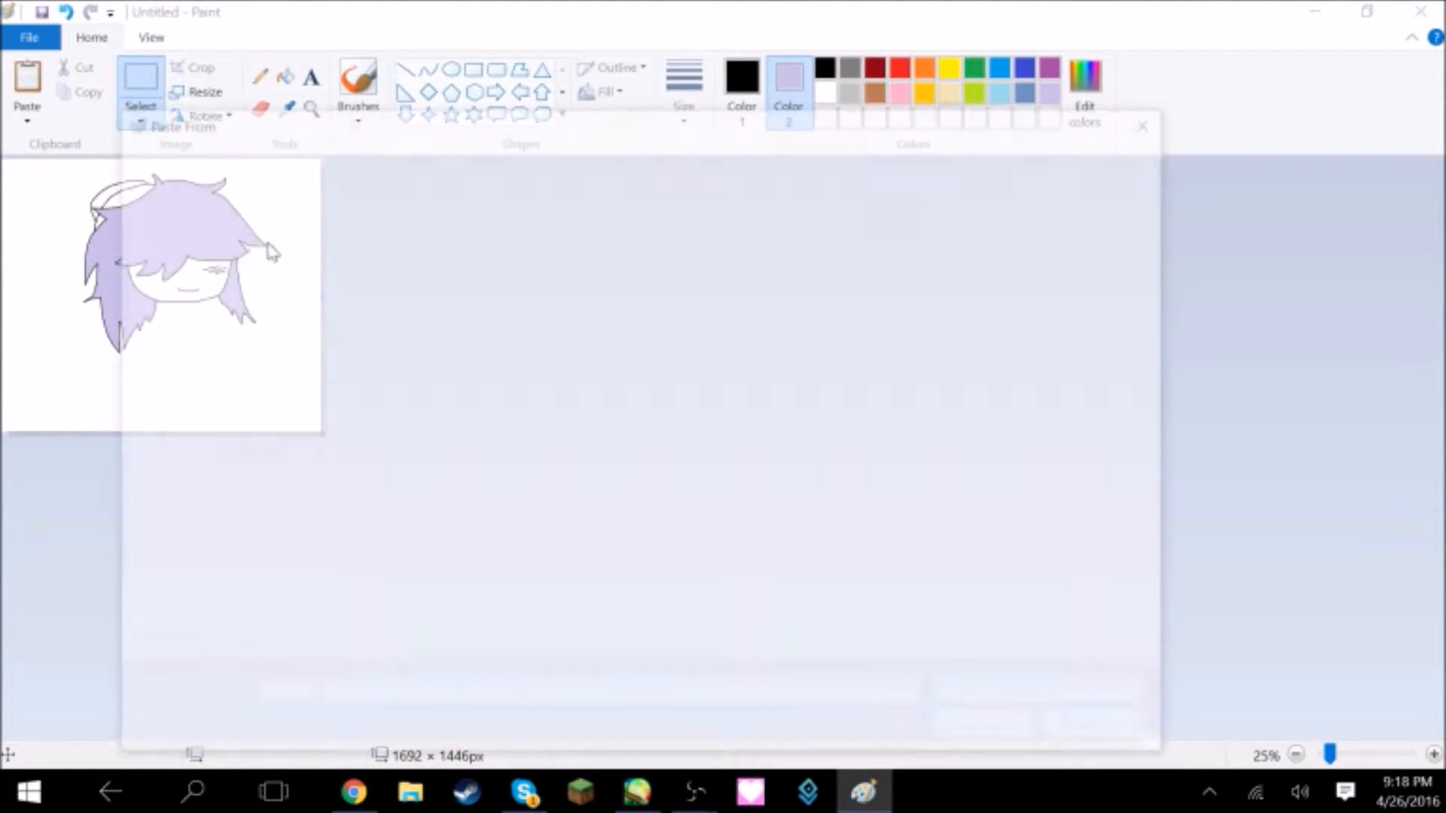
scroll(693, 357, "down", 5)
scroll(694, 345, "down", 5)
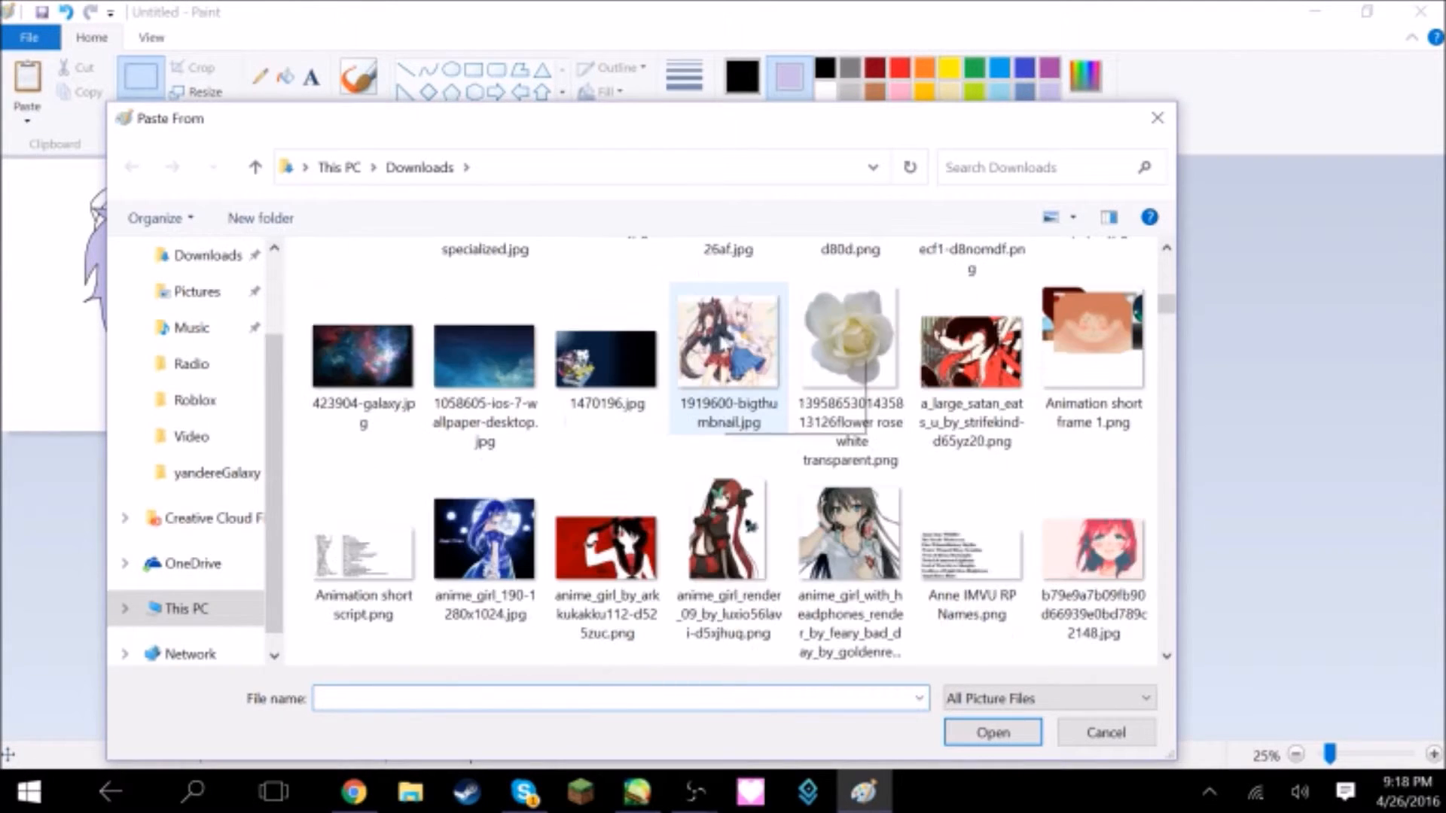
scroll(791, 357, "down", 3)
scroll(859, 419, "down", 3)
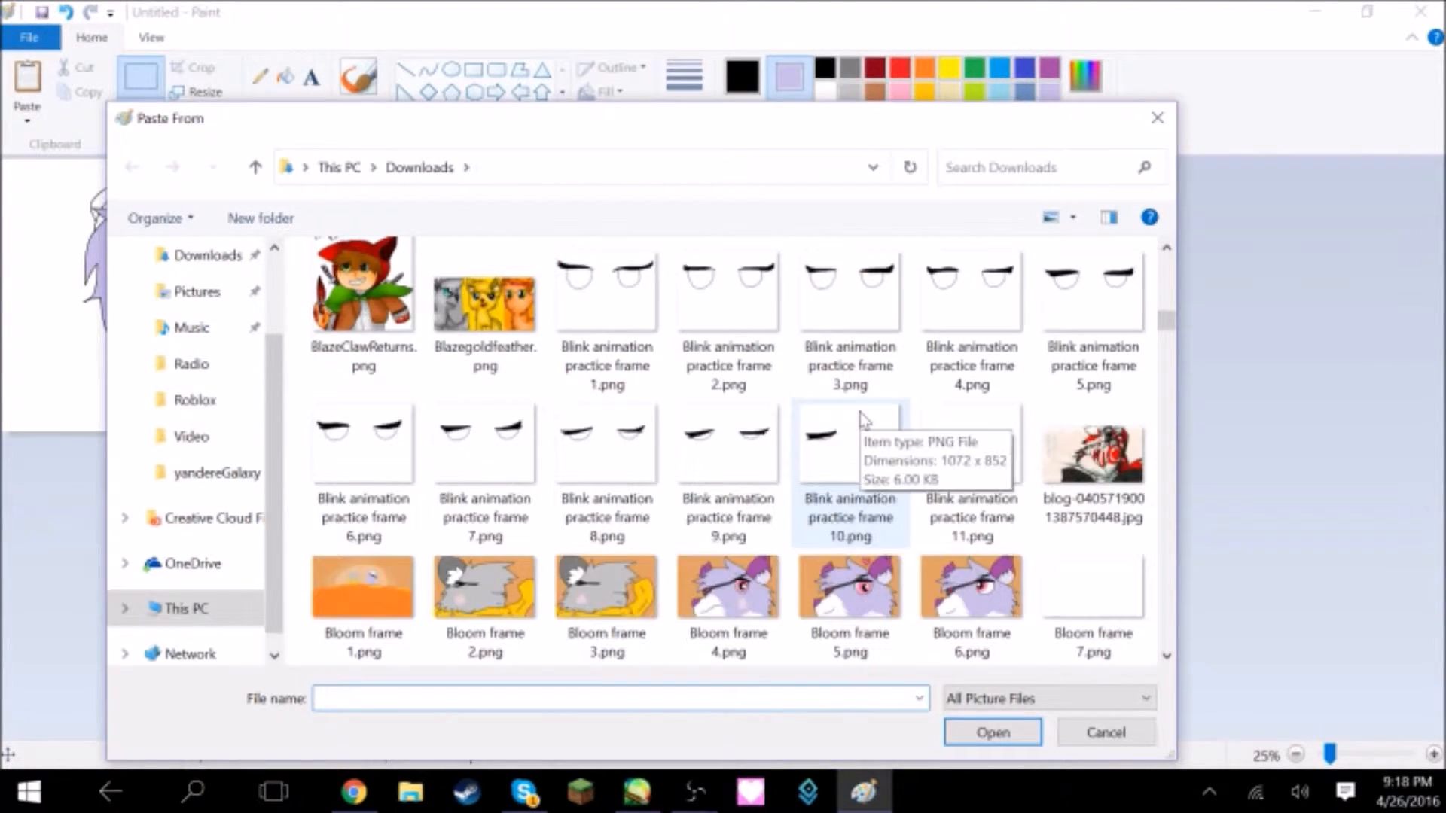
scroll(859, 418, "down", 5)
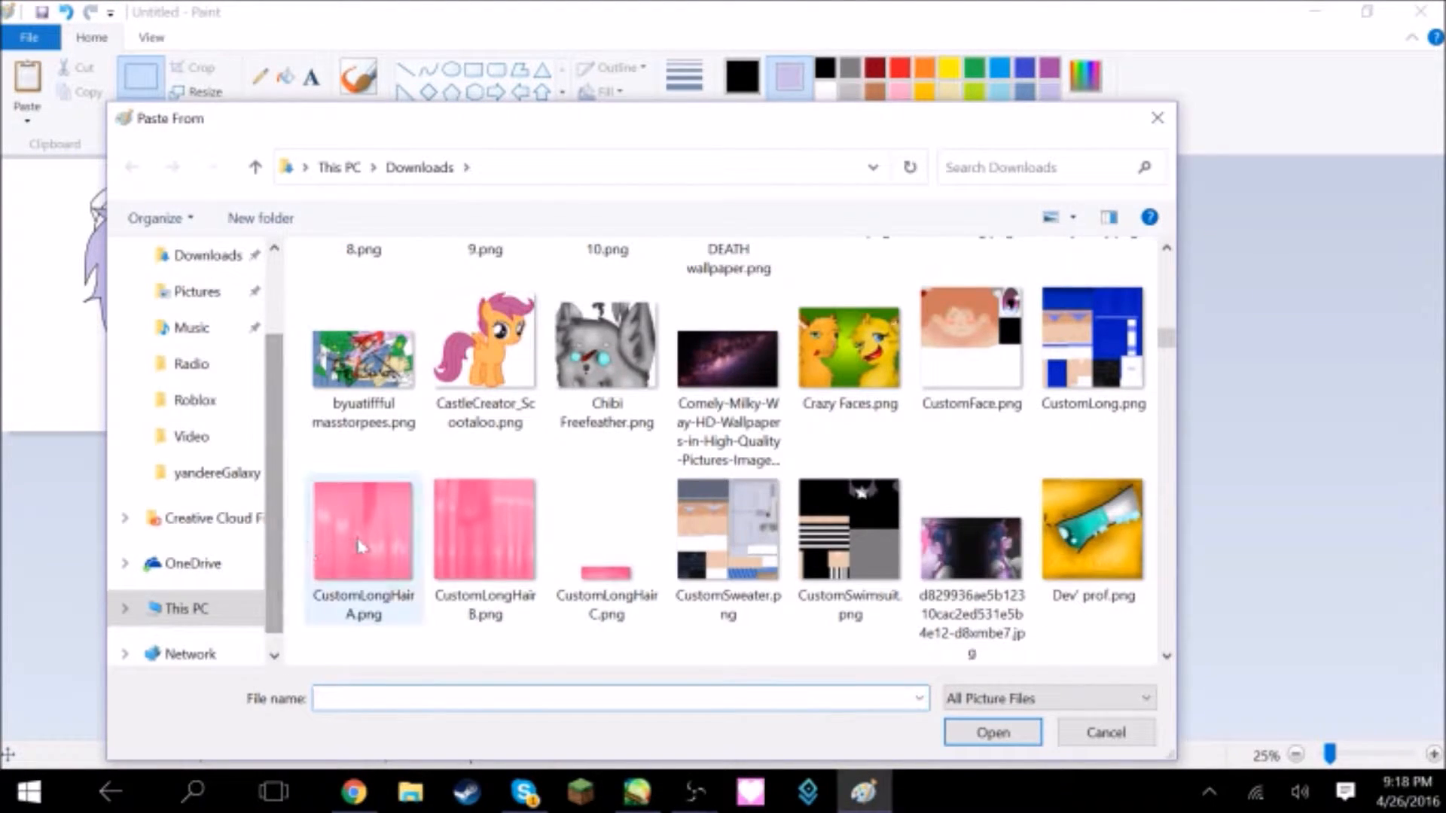
double_click(384, 543)
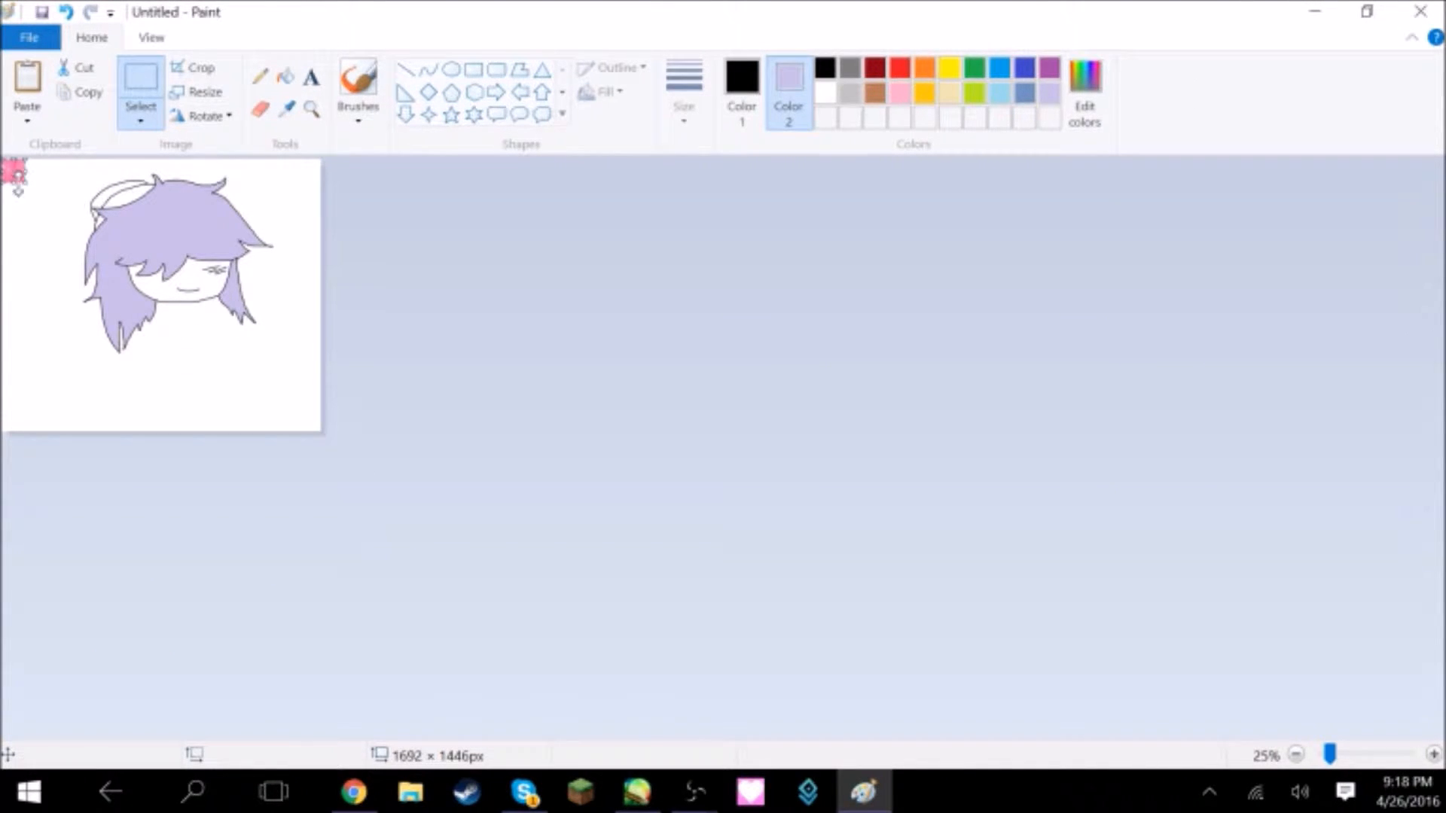
Enlarge and position the pasted pink texture so it covers the character's hair.
left_click_drag(35, 189, 194, 330)
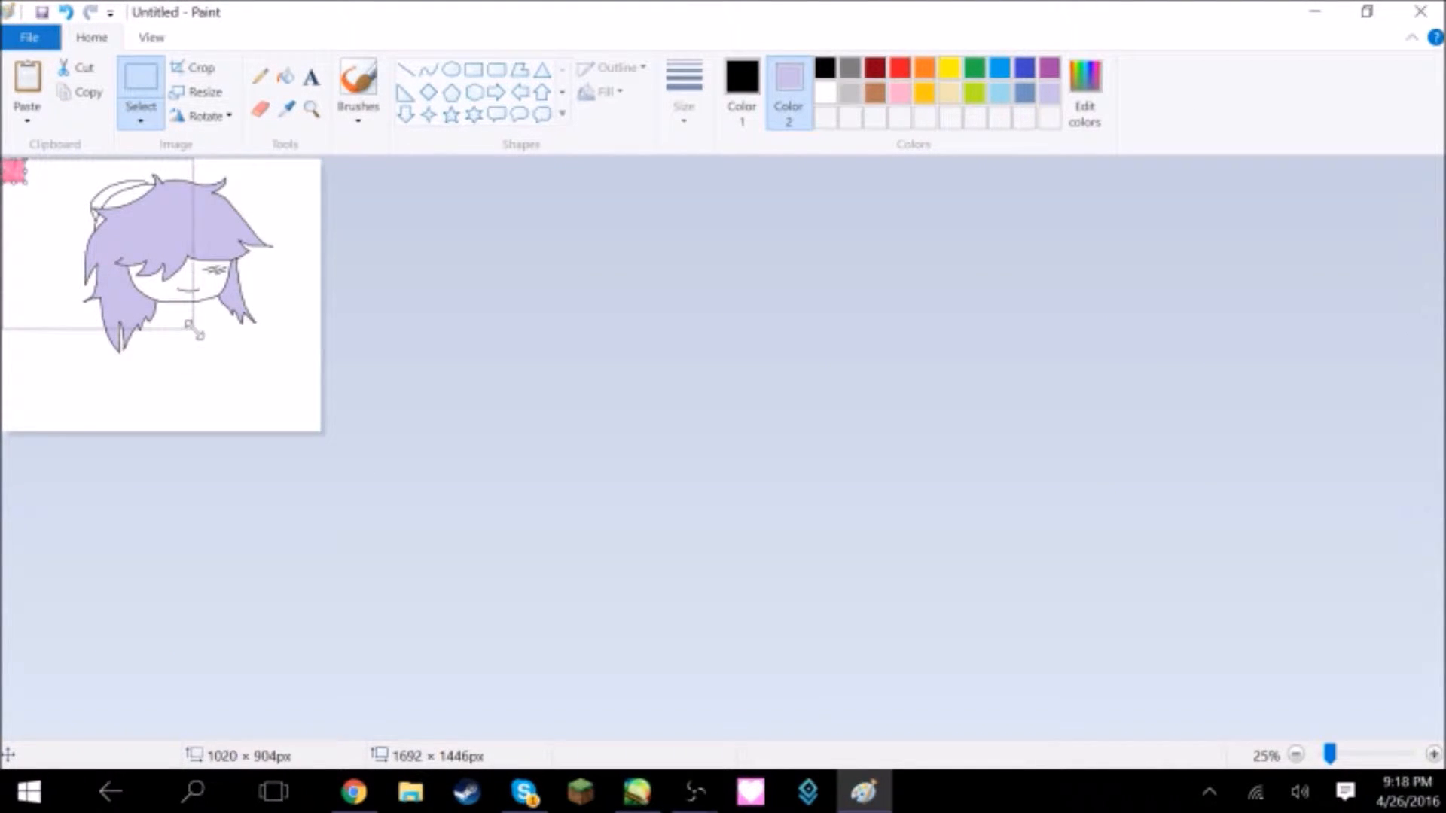
left_click_drag(119, 276, 199, 289)
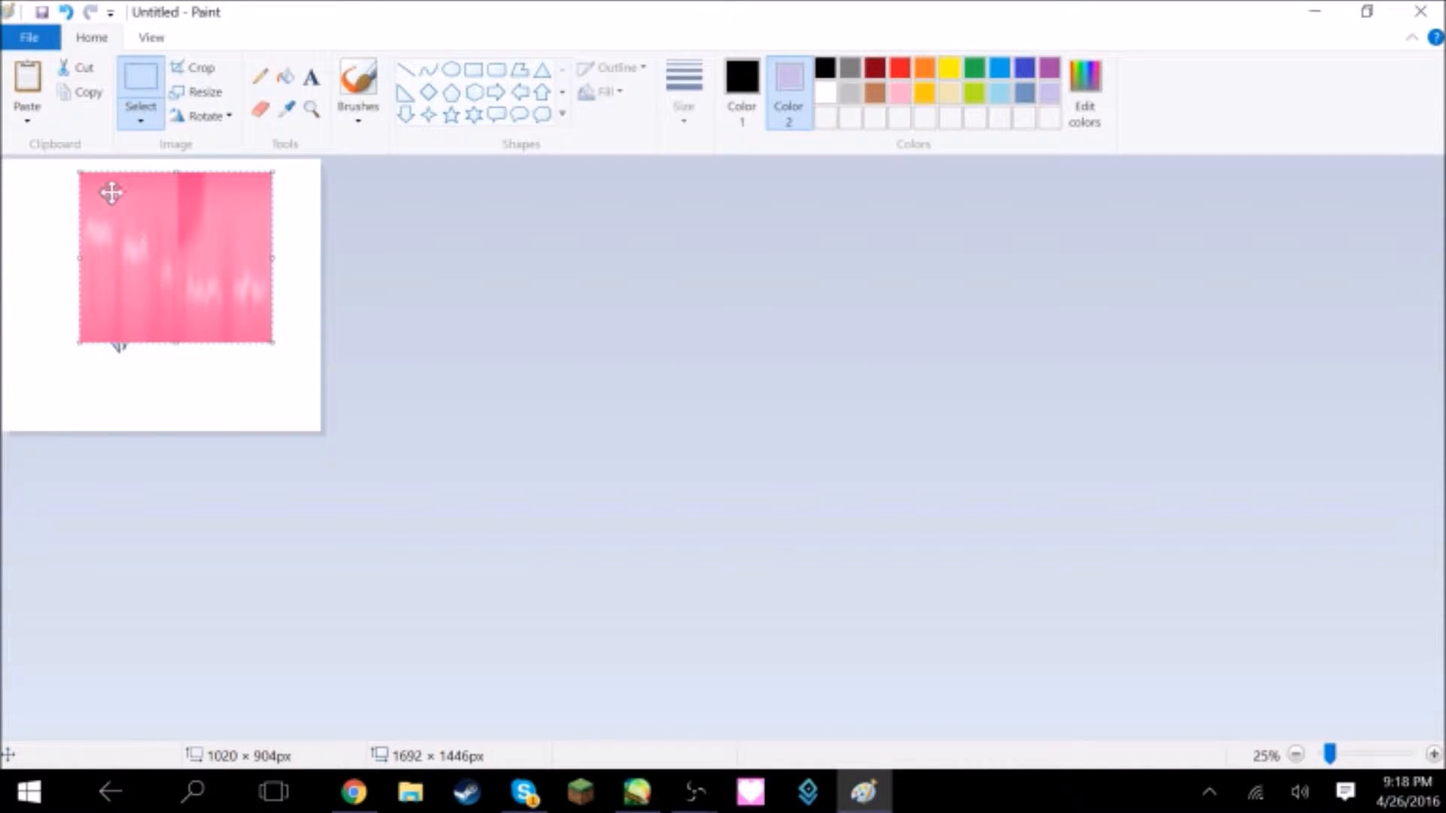
left_click_drag(93, 204, 88, 158)
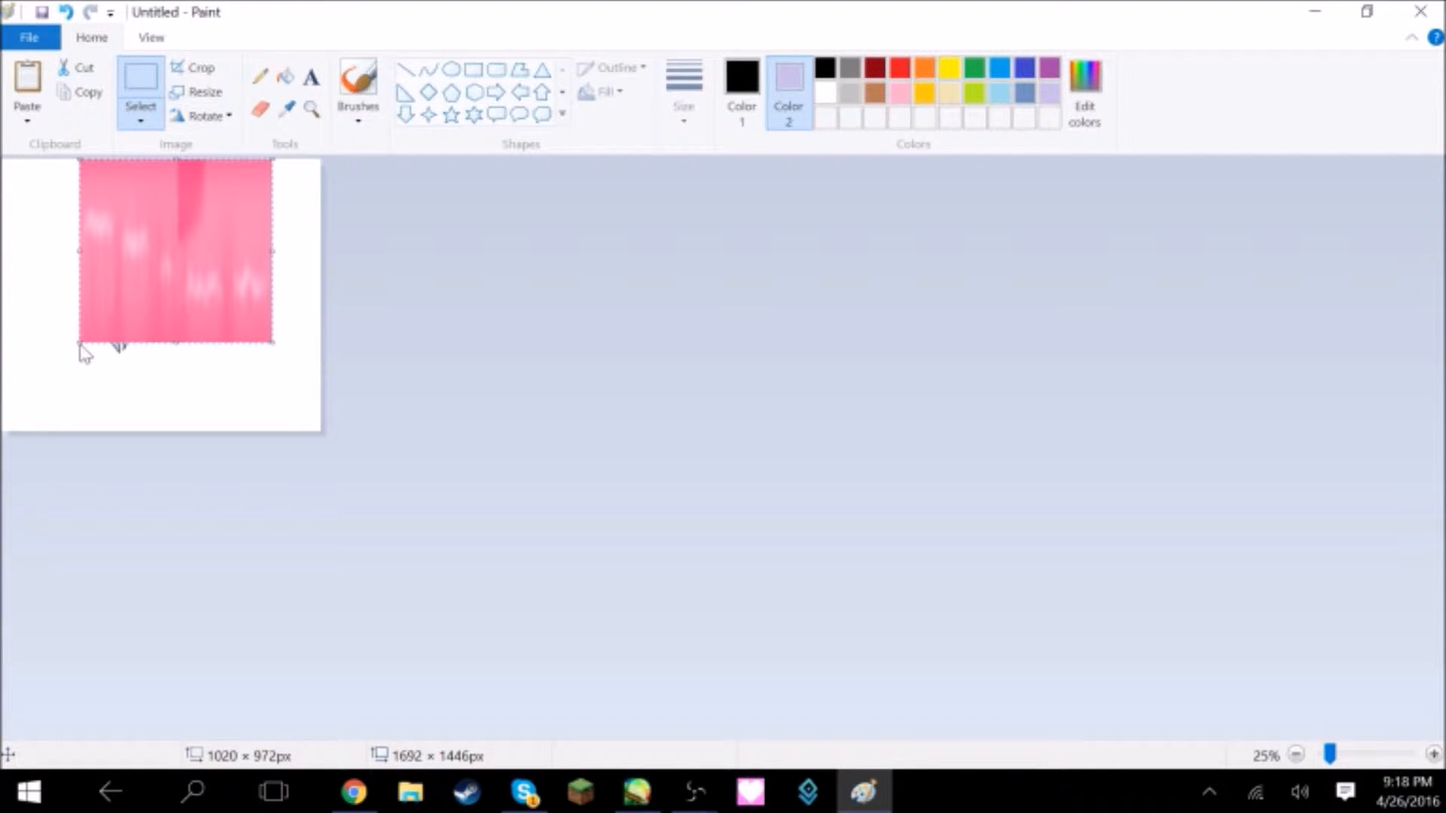
left_click_drag(77, 345, 45, 370)
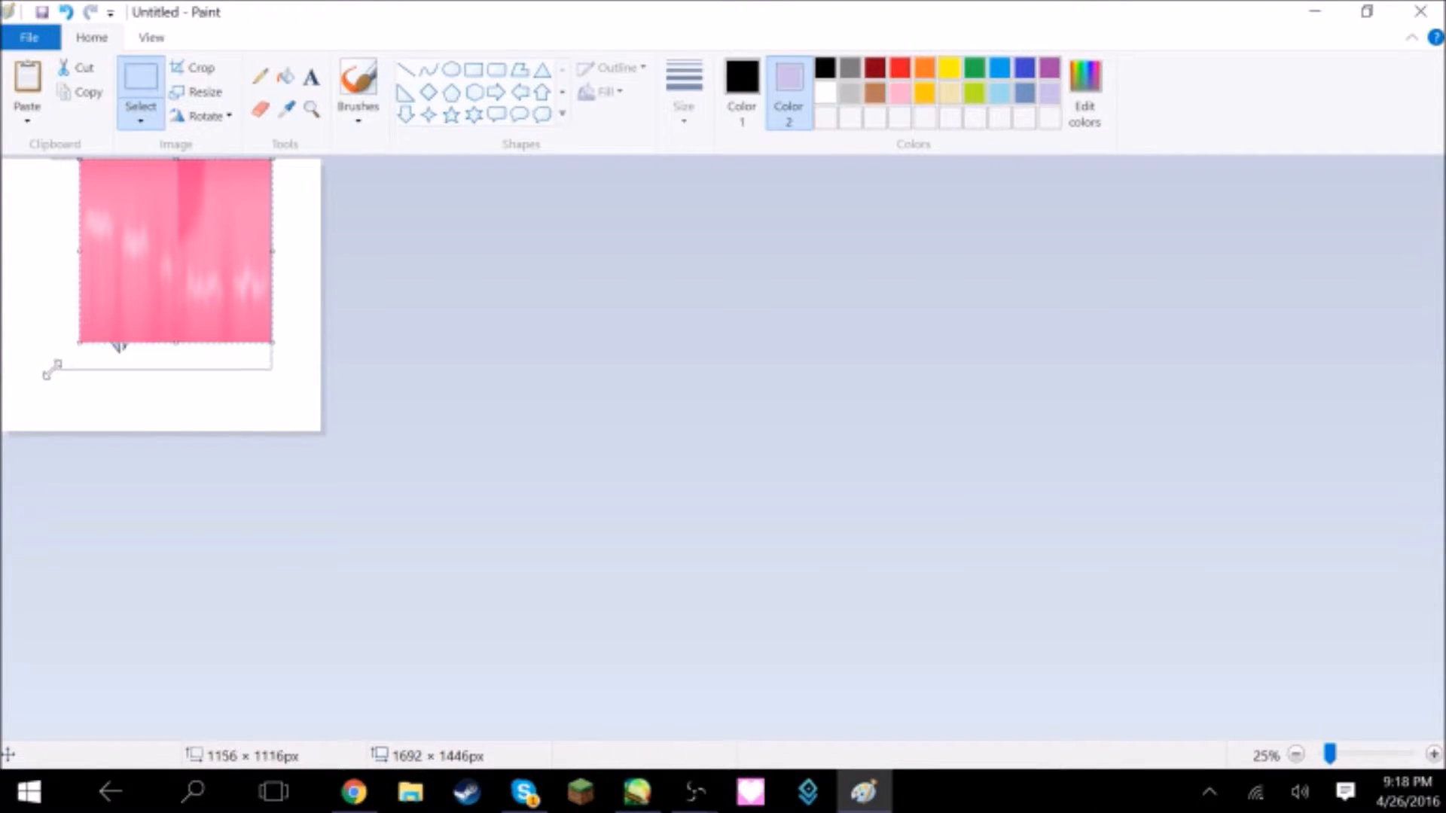
left_click_drag(94, 281, 102, 286)
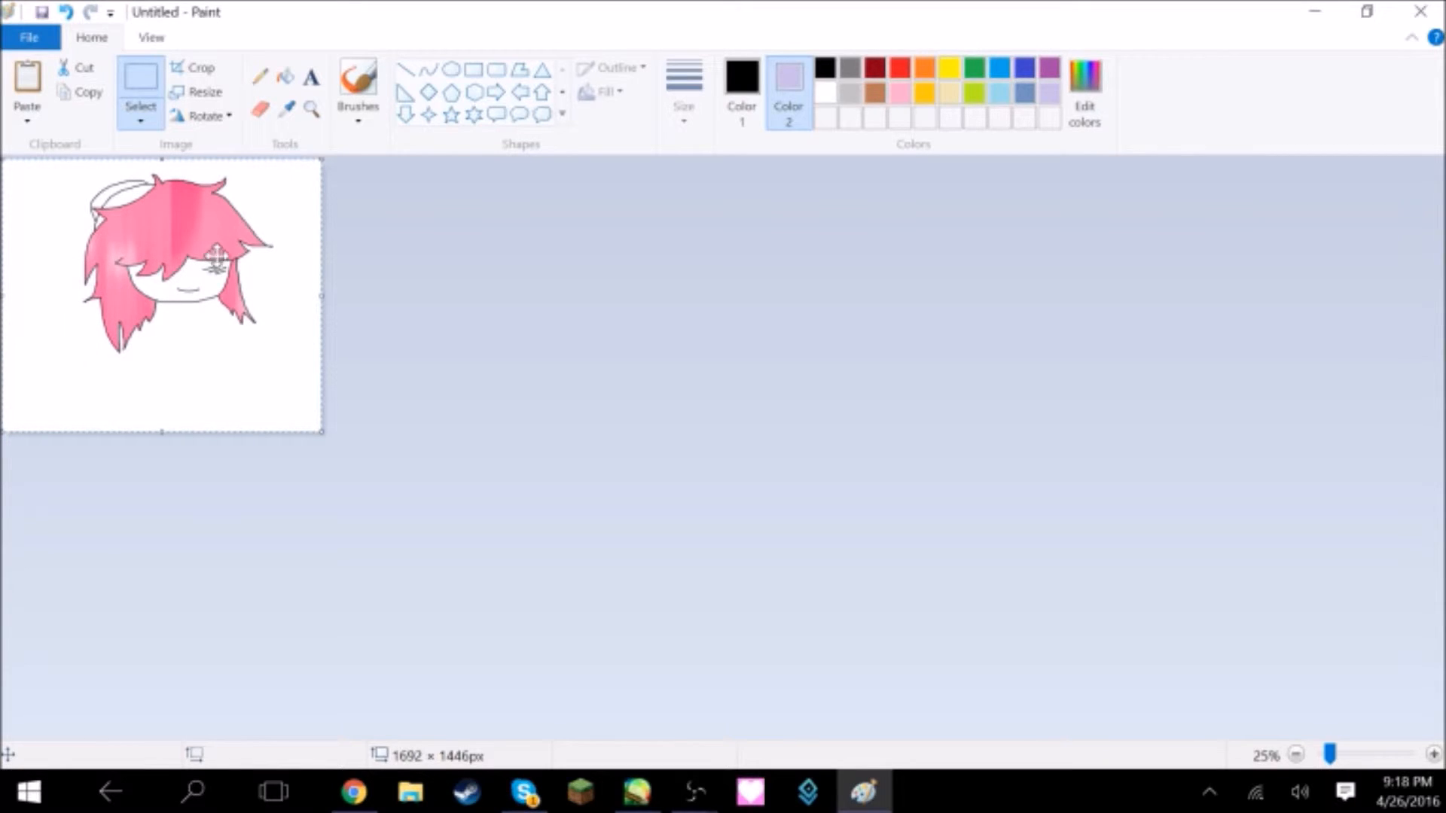
Zoom into the hair area and back out to frame the whole head.
left_click(311, 109)
left_click(241, 309)
left_click(479, 458)
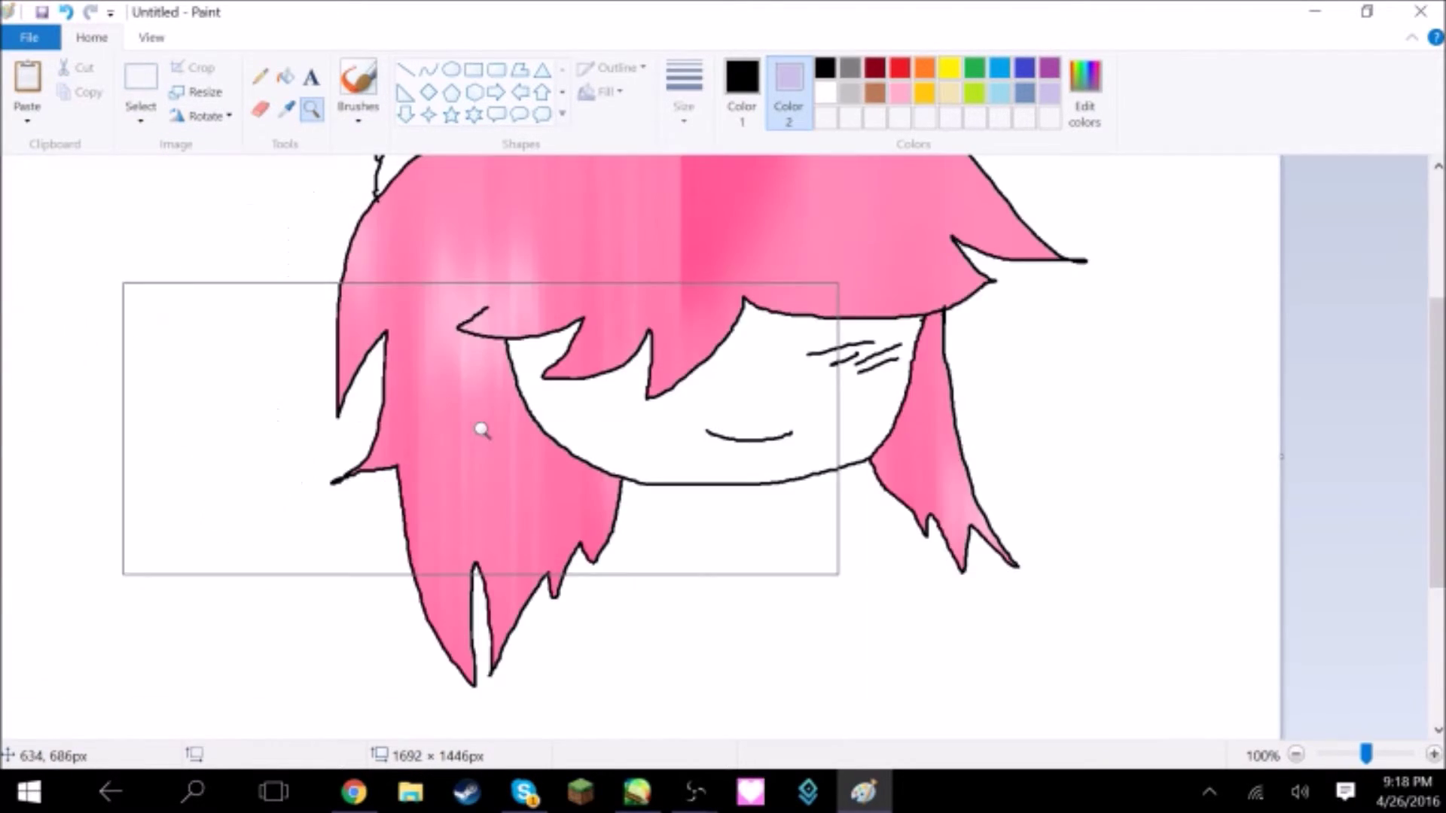
scroll(523, 393, "up", 3)
right_click(521, 391)
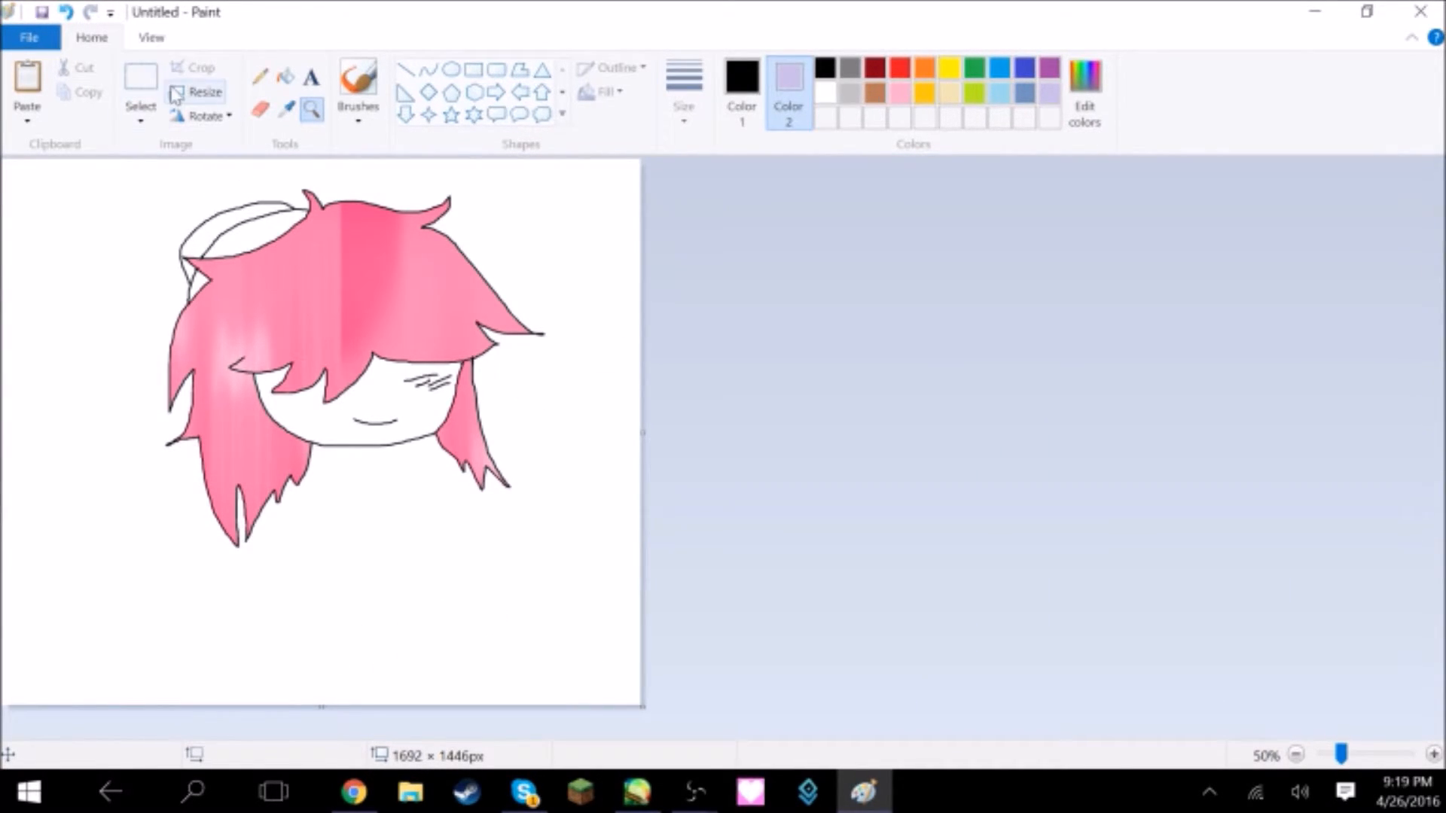
Fill the two hat bands and the patch under the brim with gray.
left_click(285, 77)
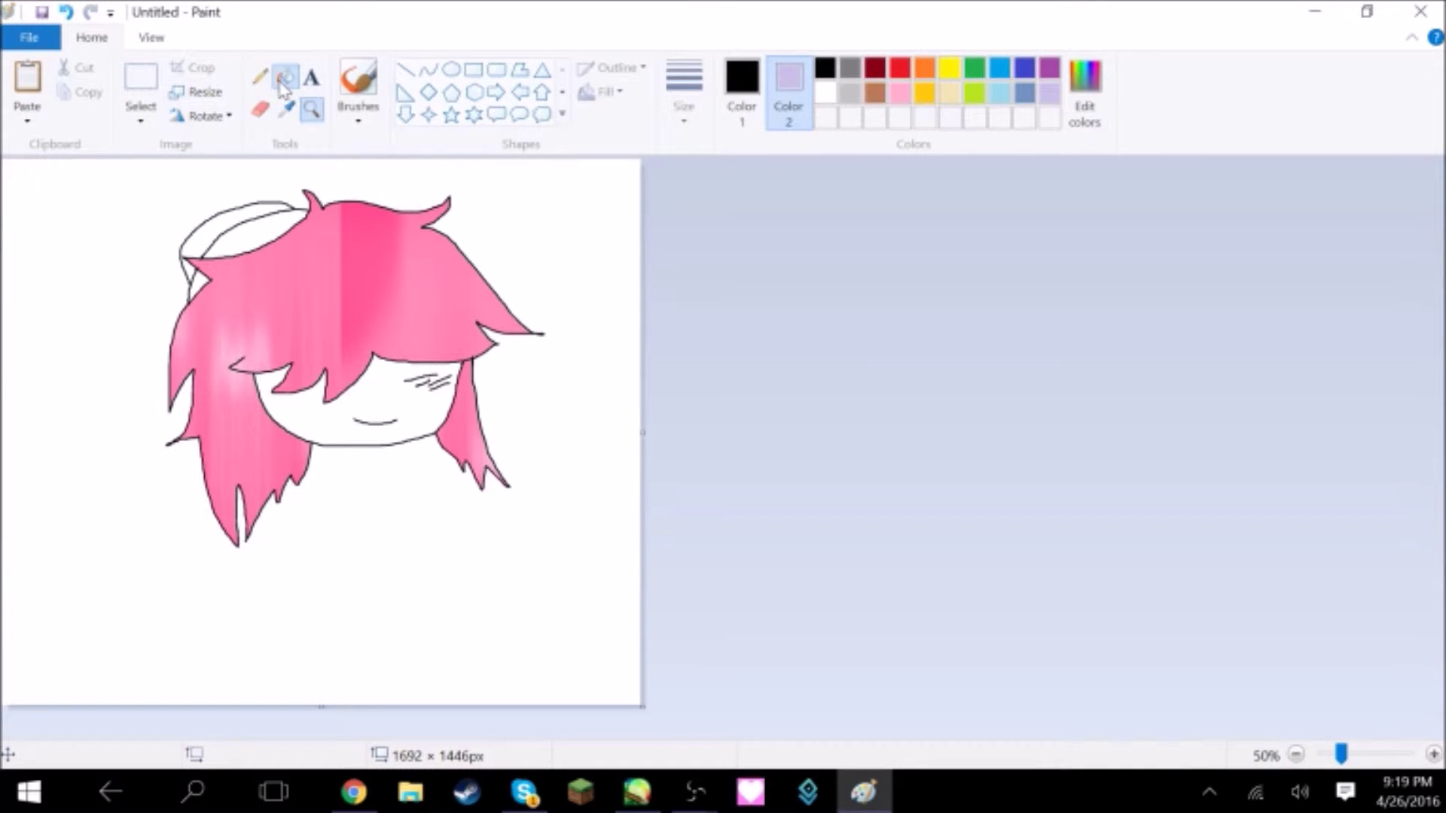
left_click(825, 91)
left_click(850, 68)
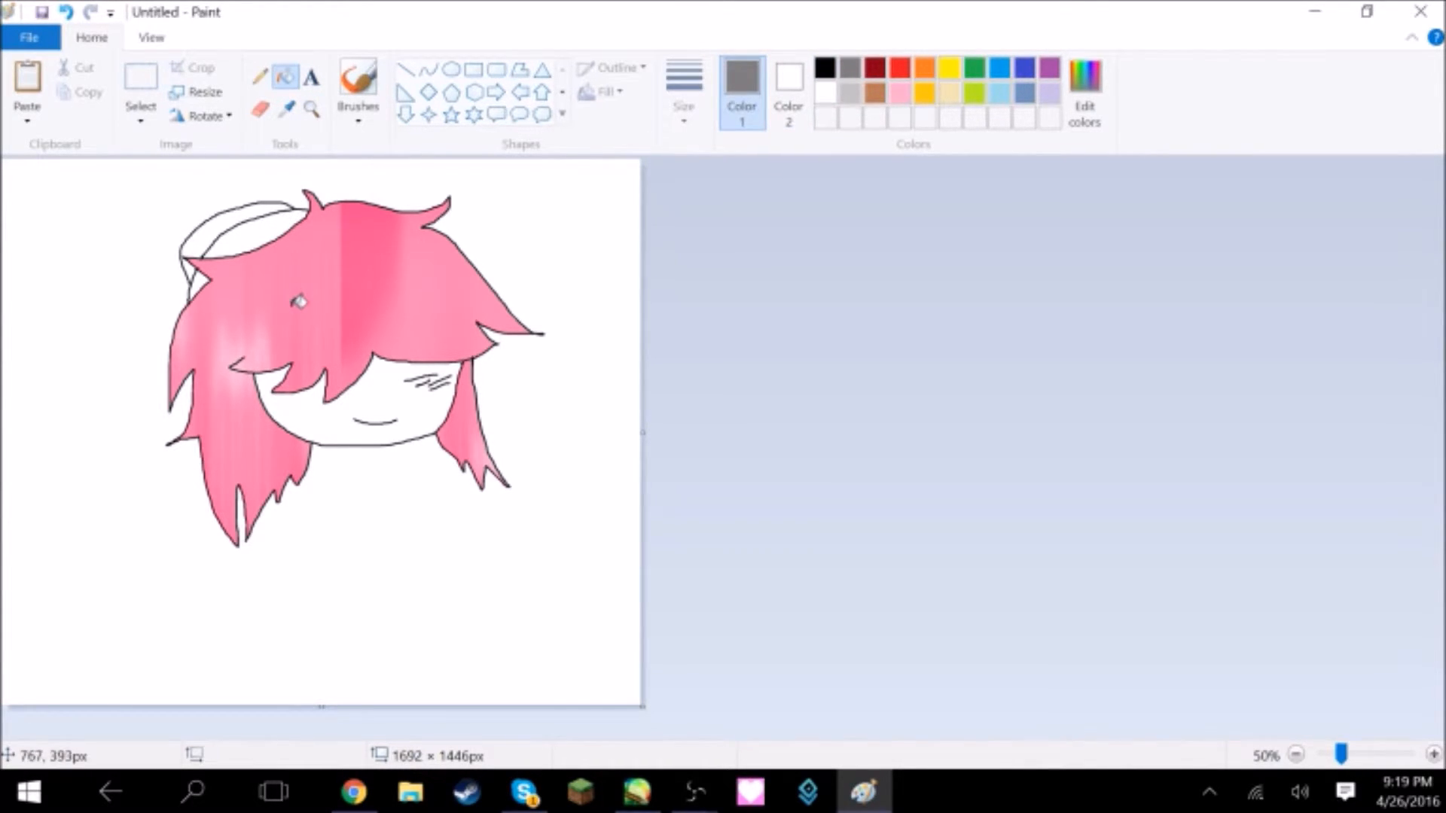
left_click(251, 225)
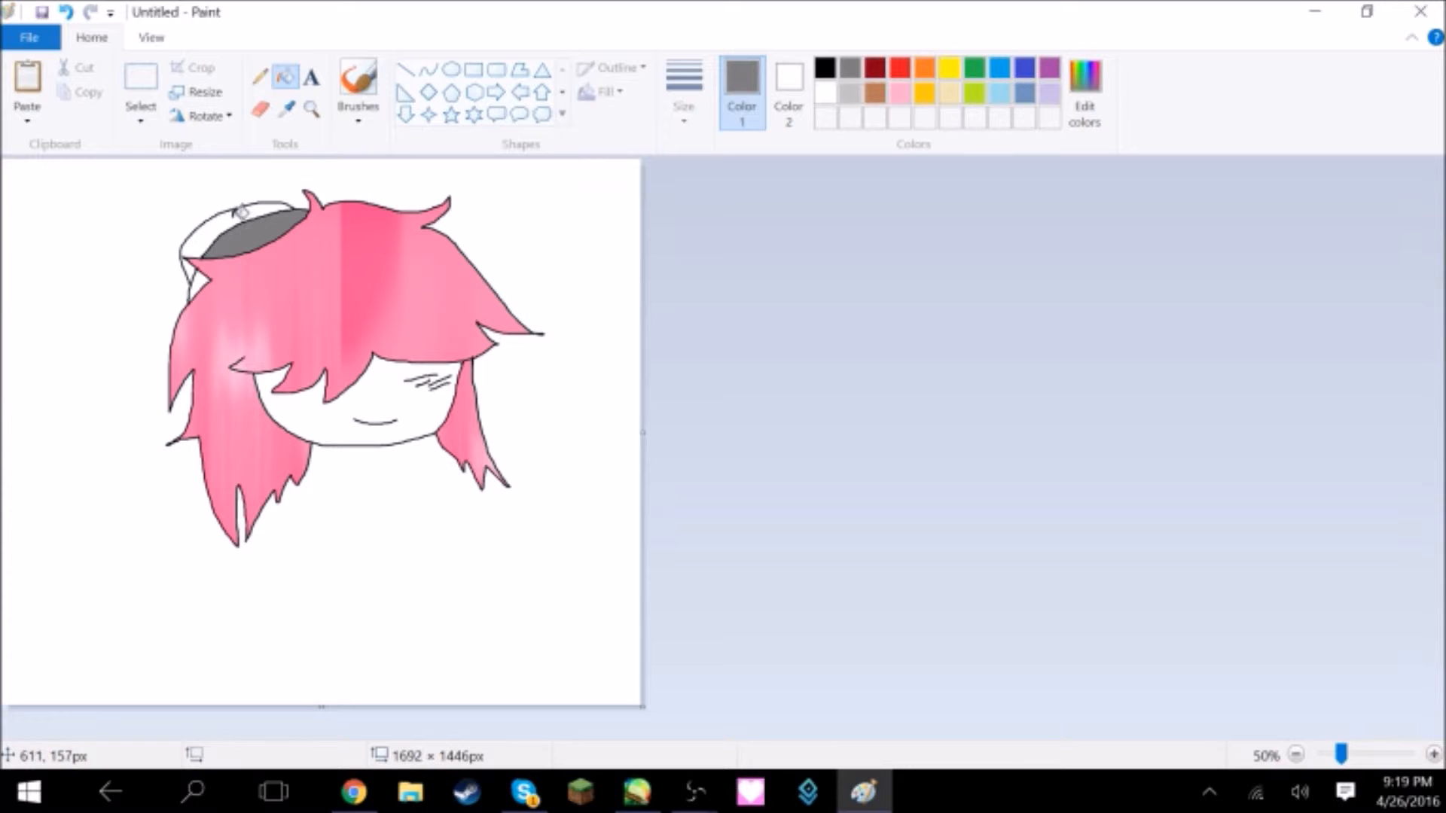
left_click(231, 221)
left_click(194, 283)
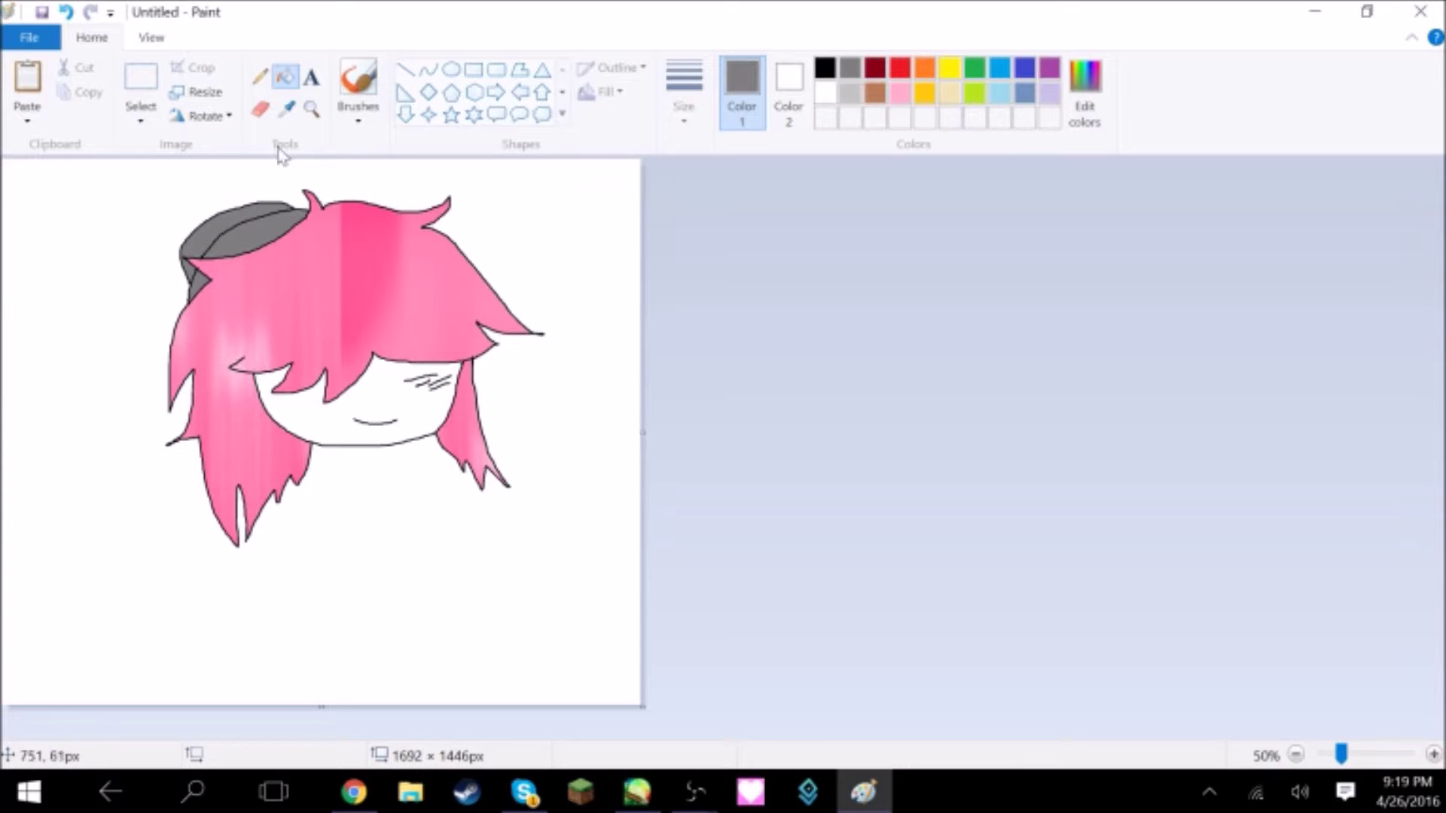
Return Color 1 to black and make gray the Color 2 swatch.
left_click(826, 68)
left_click(788, 96)
left_click(850, 71)
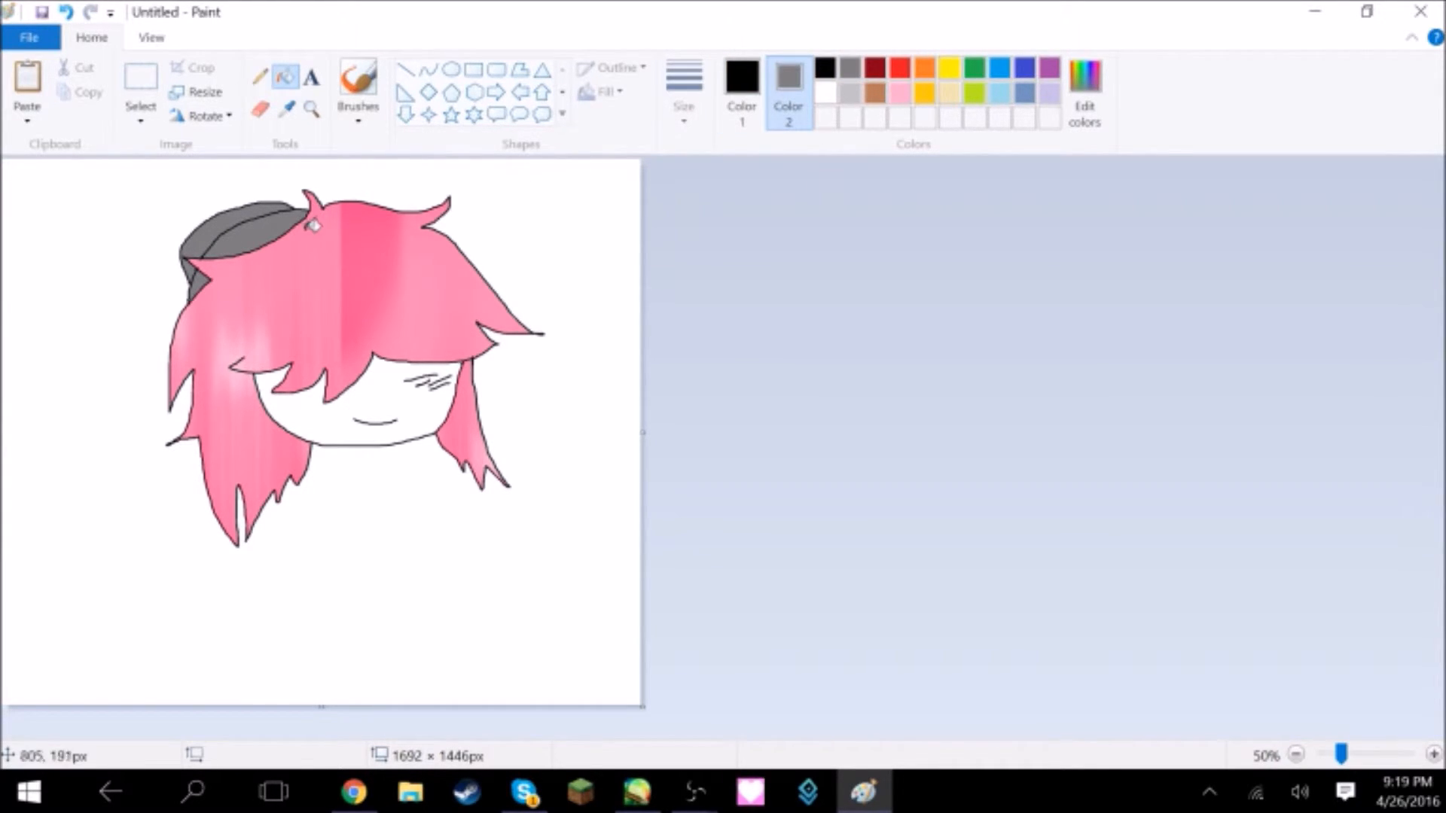
Select the entire drawing and copy it to the clipboard.
left_click(141, 105)
left_click_drag(100, 233, 233, 343)
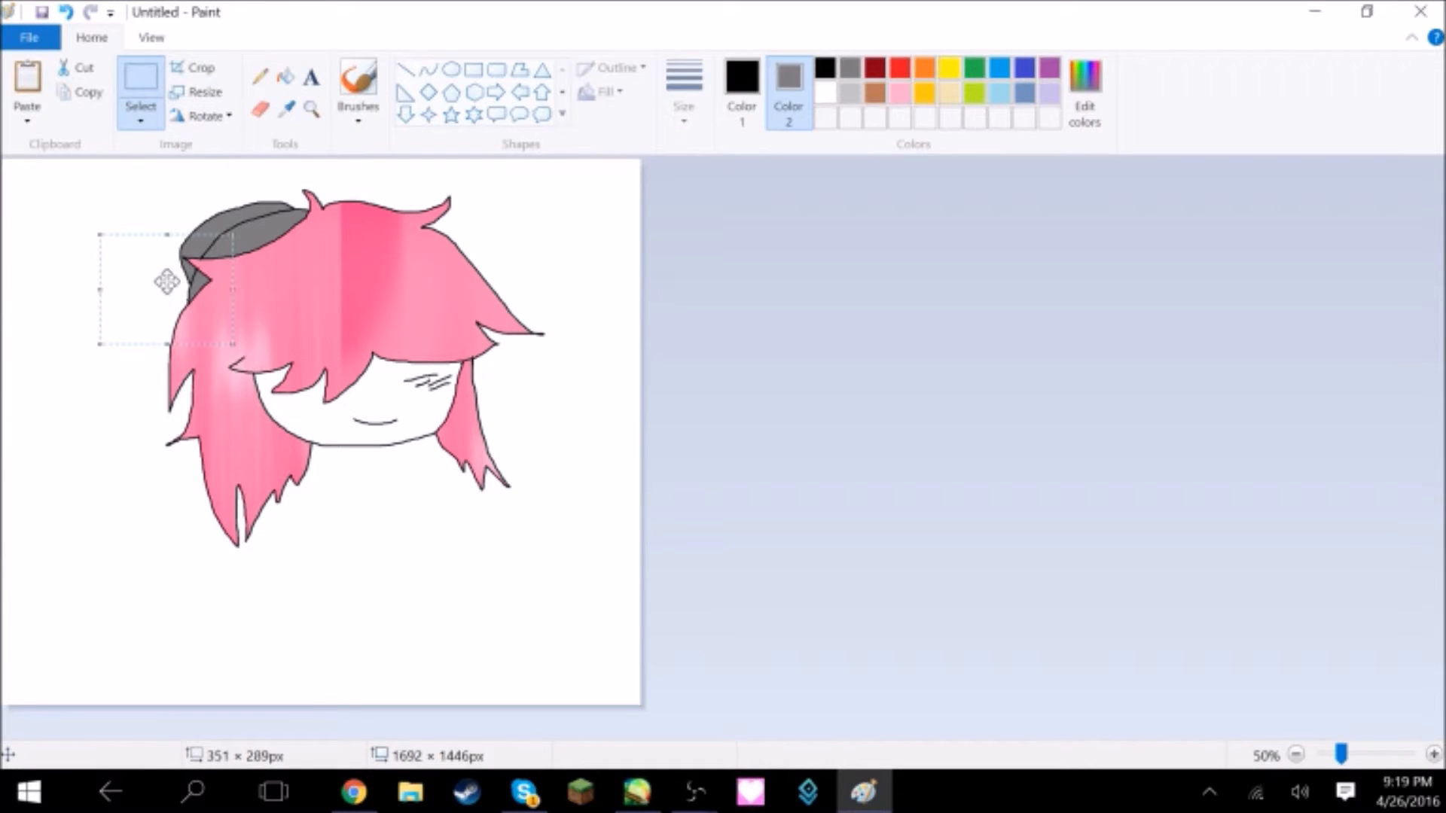
right_click(159, 280)
left_click(233, 391)
right_click(97, 284)
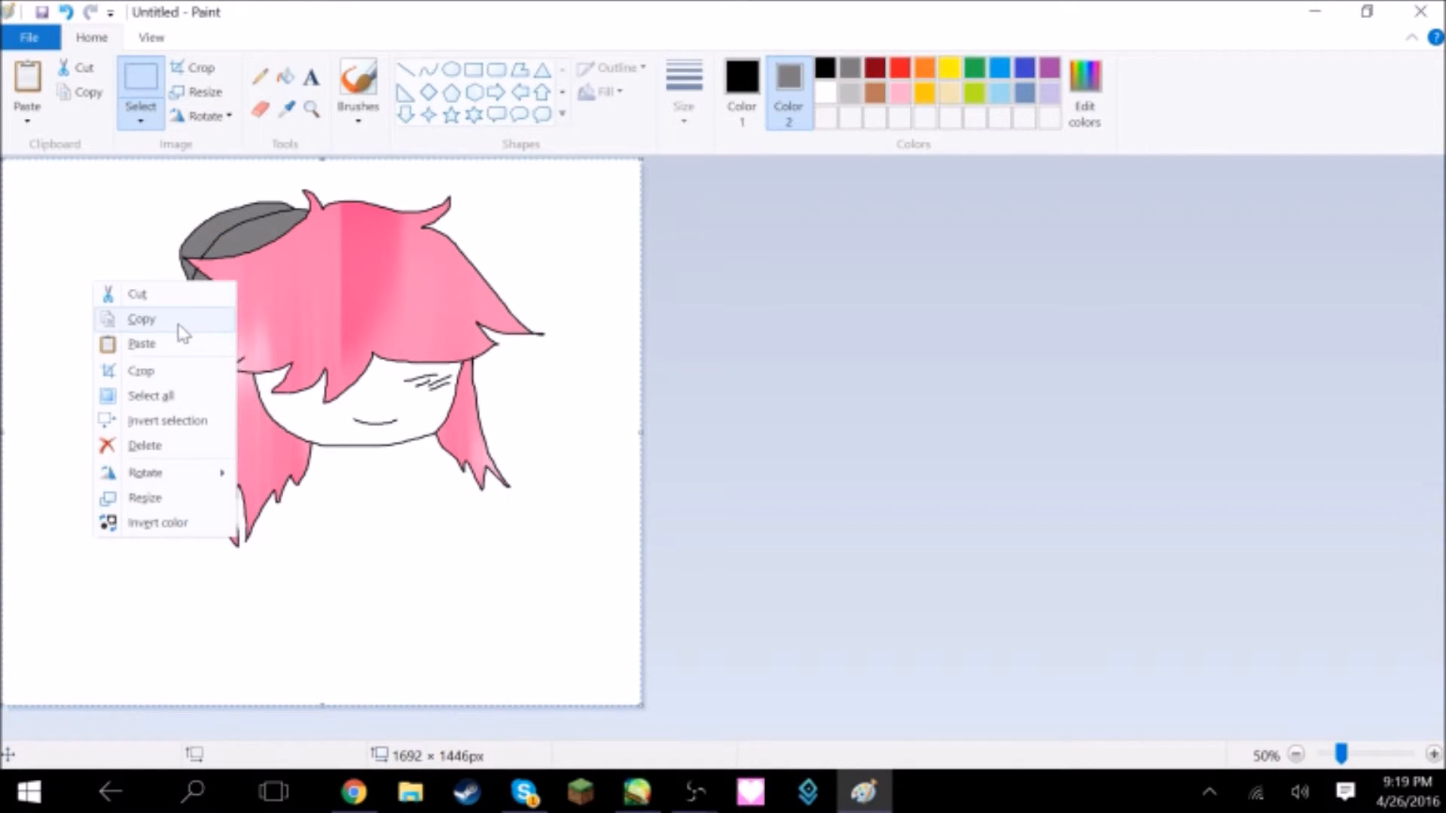
left_click(177, 320)
Paste the galaxy wallpaper image from file and shift it up over the hat.
left_click(28, 119)
left_click(65, 184)
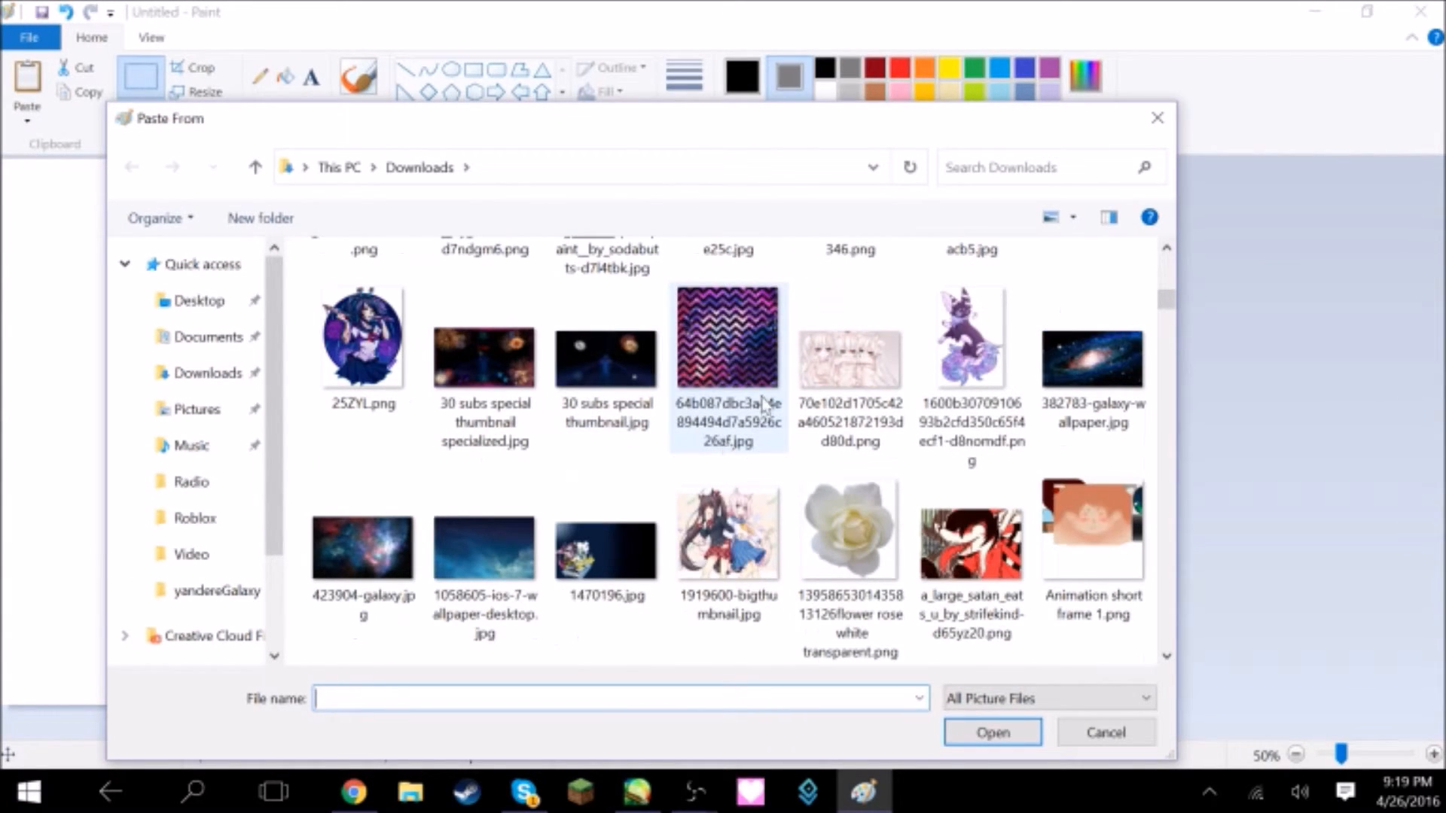
left_click(455, 534)
double_click(455, 533)
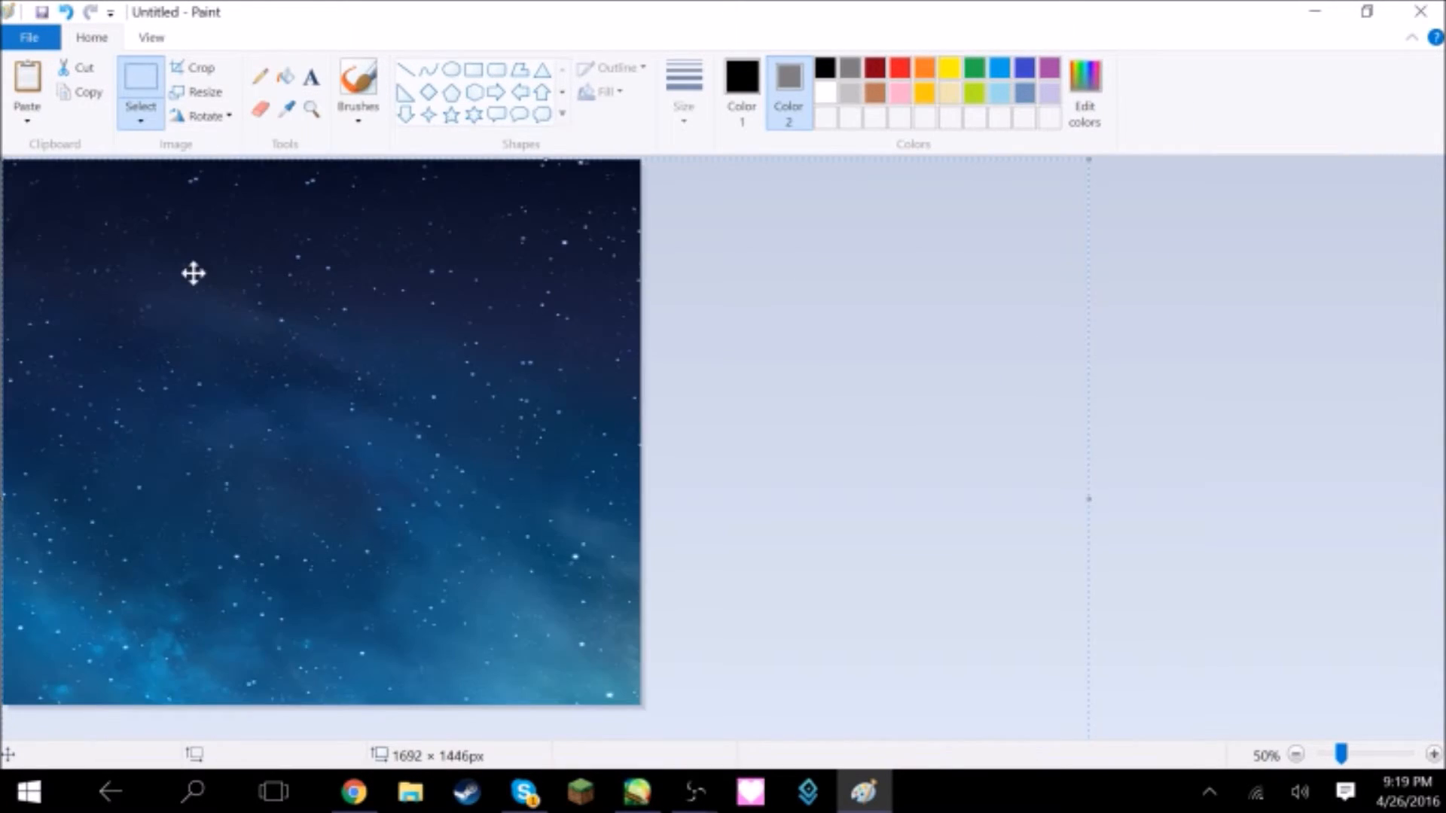
left_click_drag(242, 373, 291, 417)
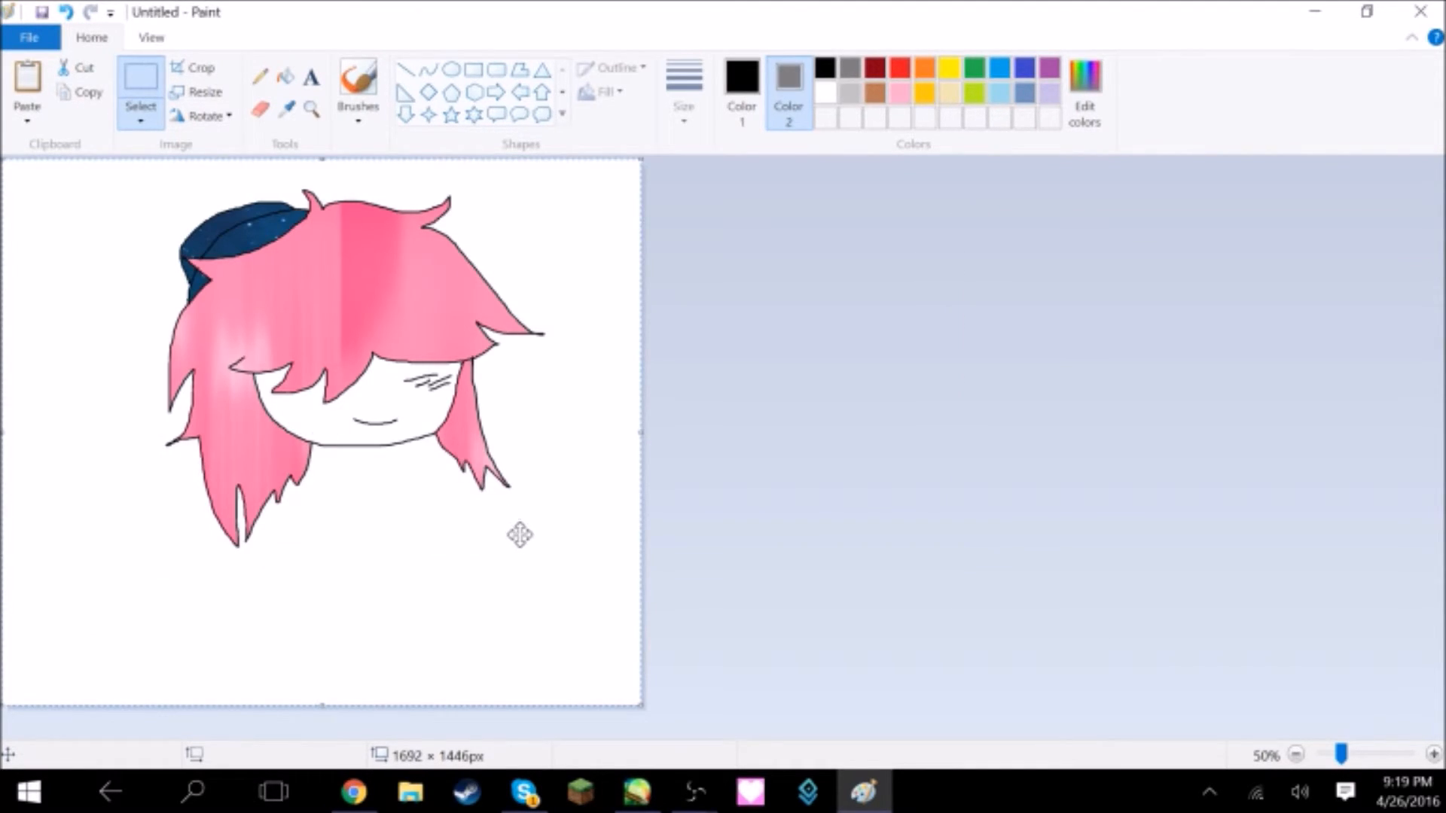
Fix the pasted drawing in place and pick orange as the base fill colour.
left_click(892, 339)
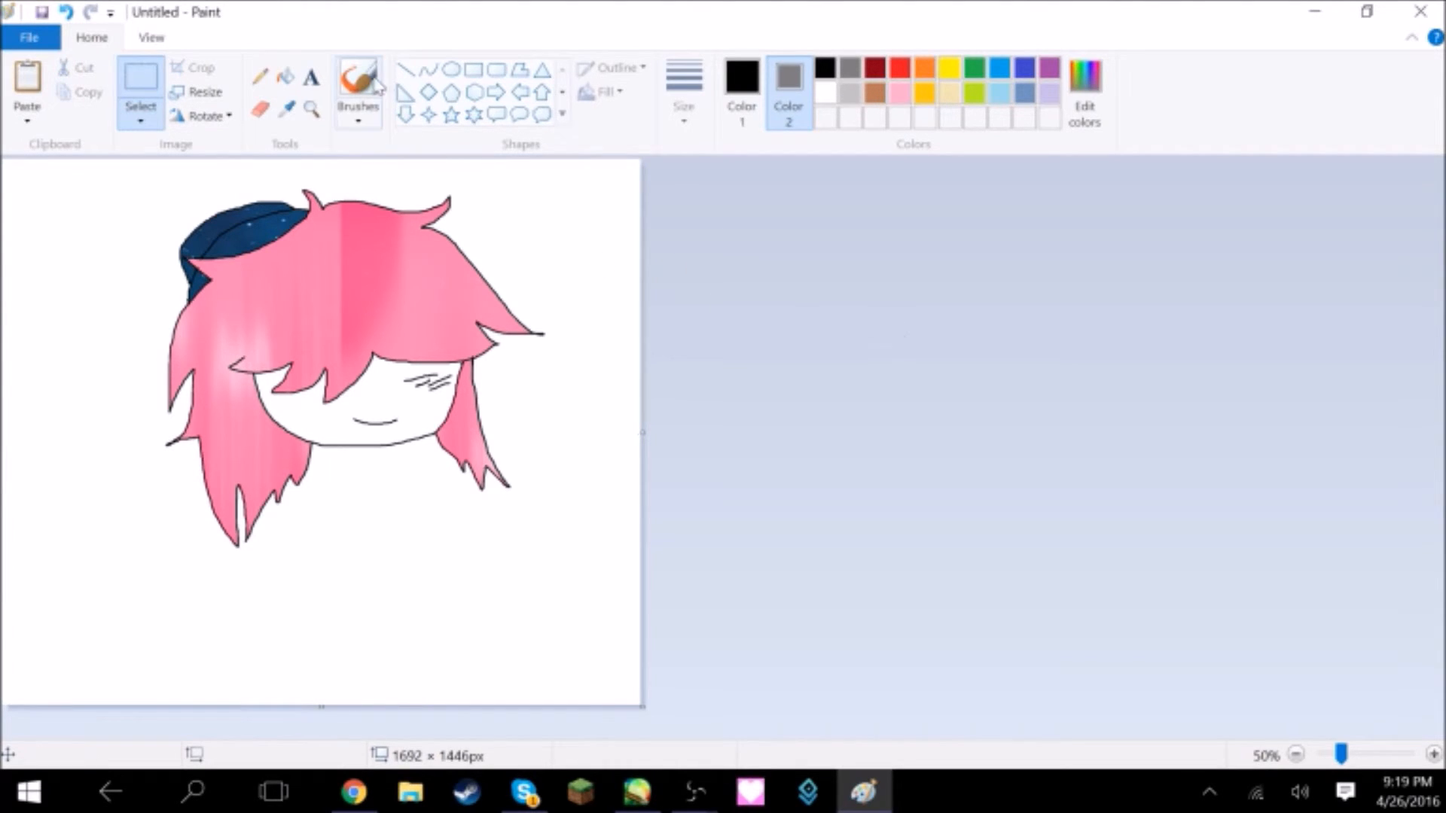
left_click(285, 75)
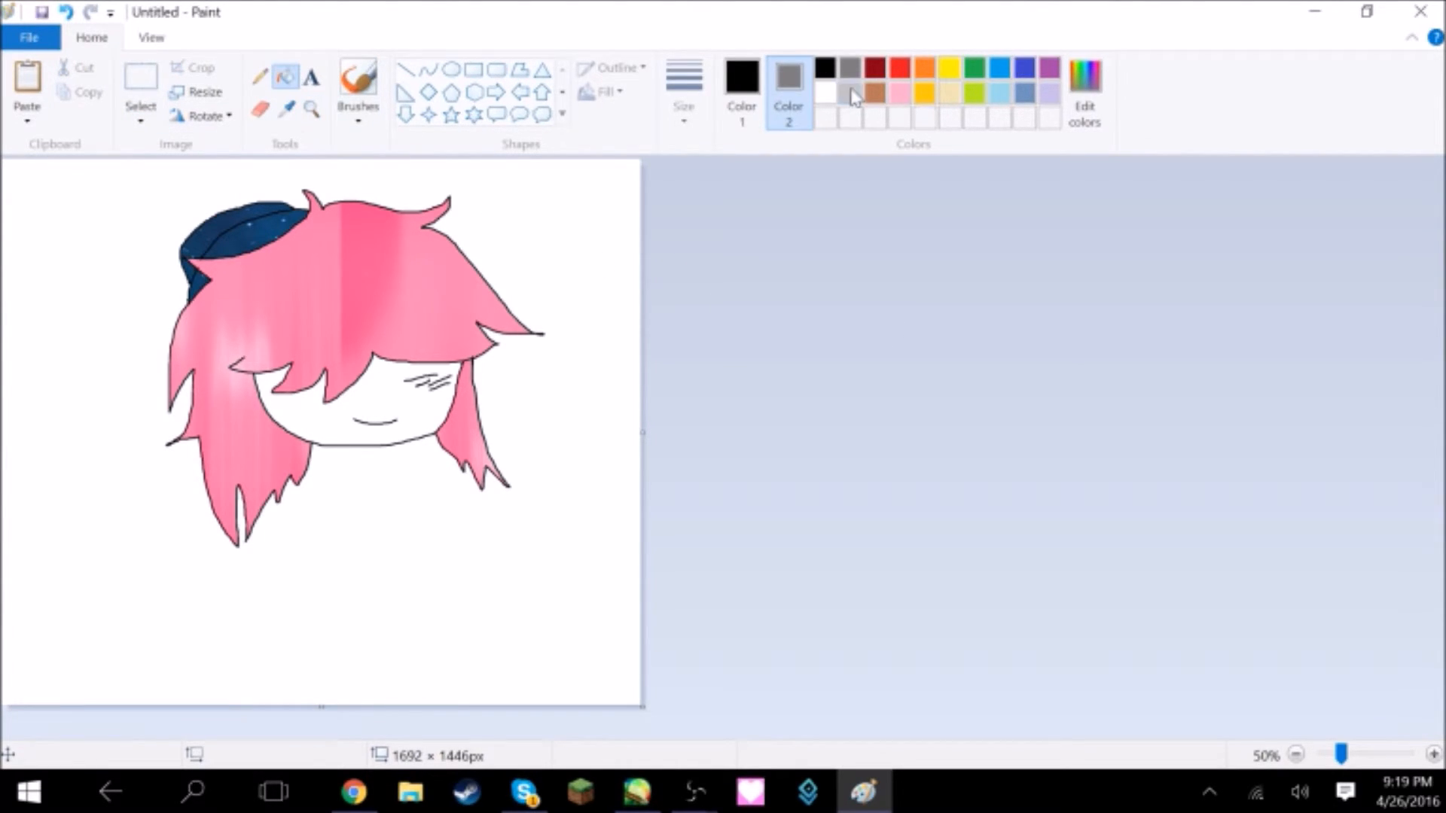
left_click(826, 91)
left_click(759, 86)
left_click(924, 70)
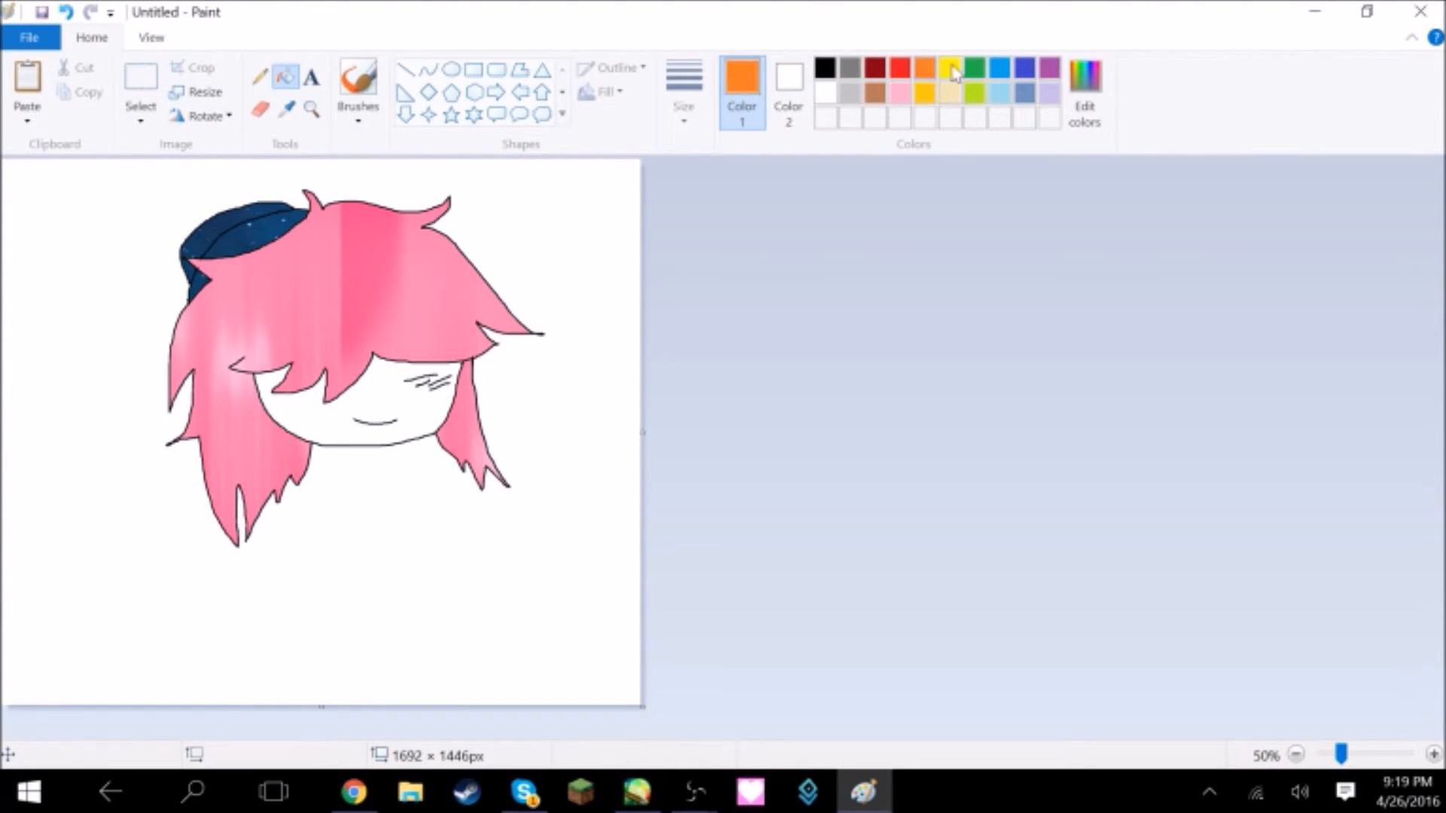
Lighten the orange to peach in Edit colors and fill the face with it.
left_click(1090, 100)
left_click(953, 259)
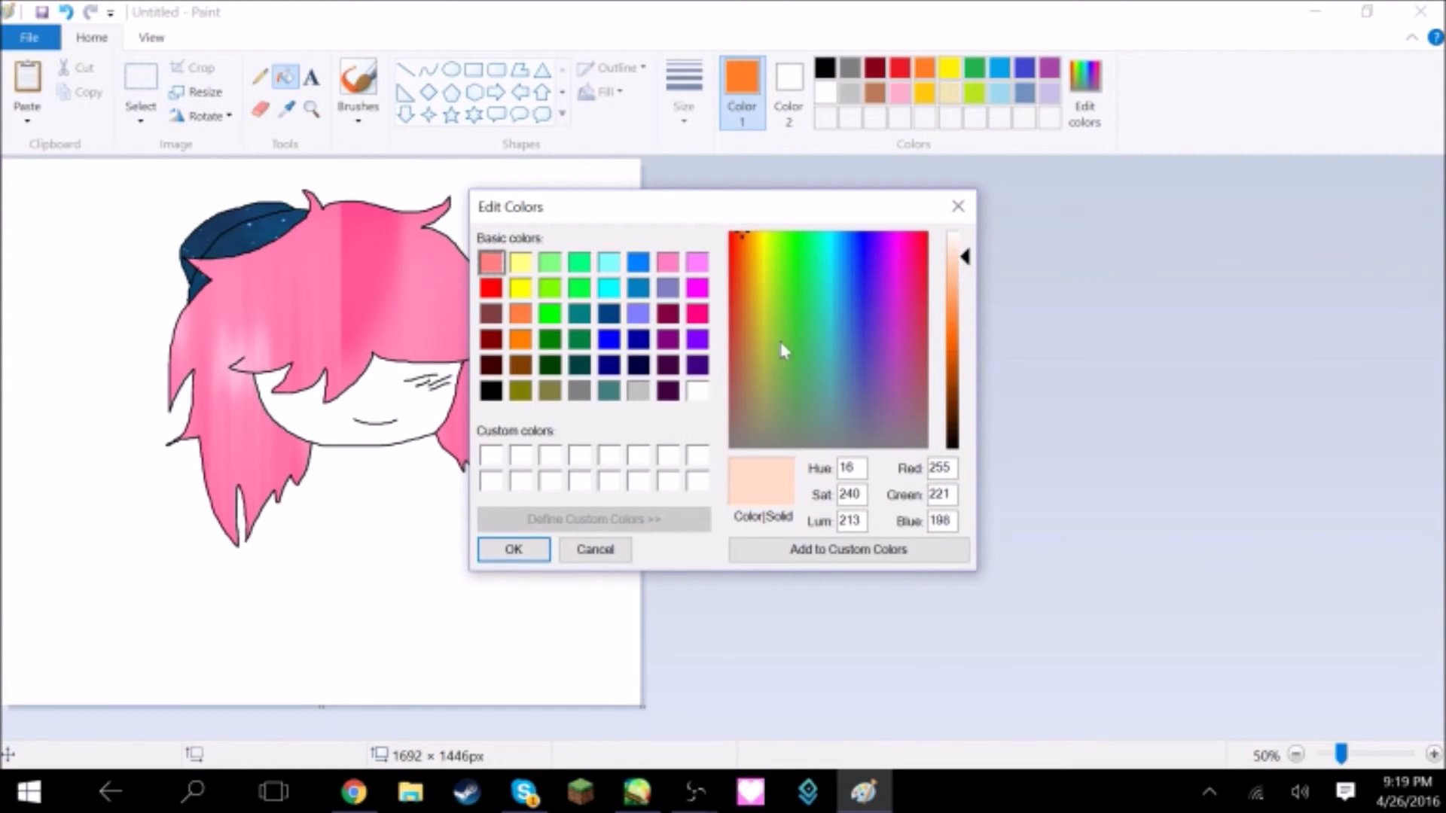
left_click(514, 549)
left_click(391, 402)
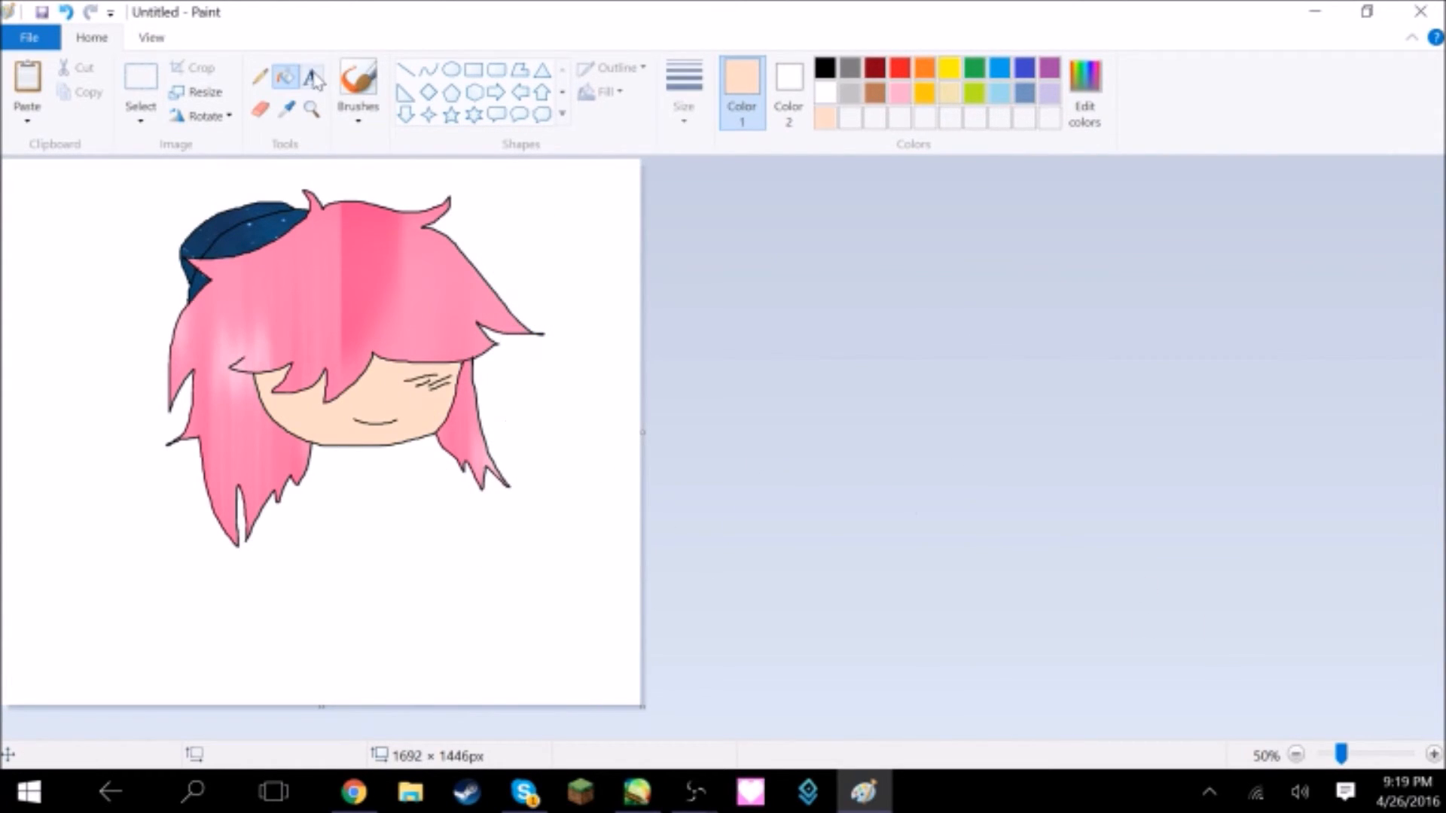
left_click(258, 77)
Hand-draw 'Thank y' in black pencil below the character's head.
left_click(825, 68)
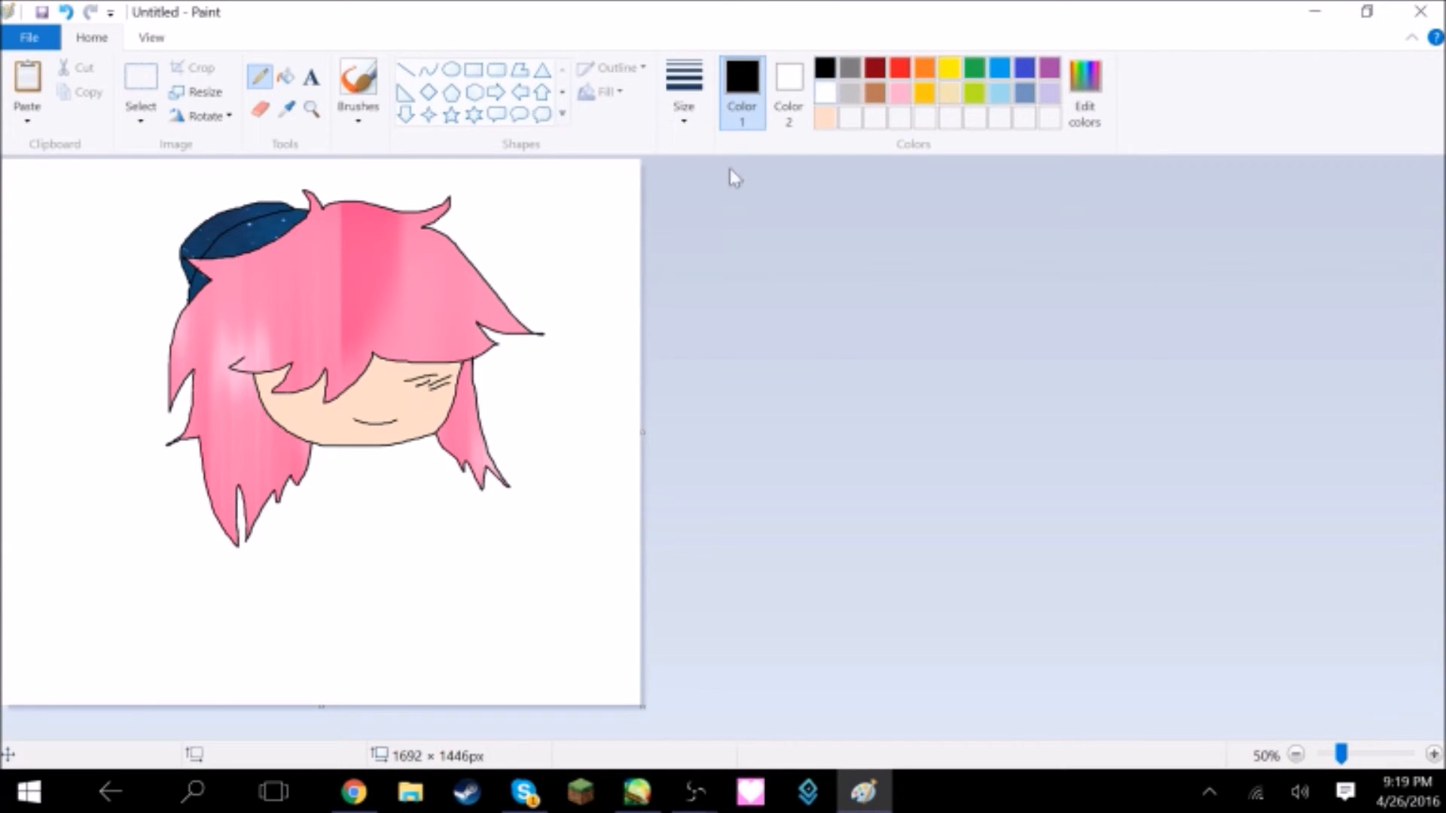
mouse_move(67, 544)
left_mouse_down()
mouse_move(146, 540)
mouse_move(118, 610)
left_mouse_up()
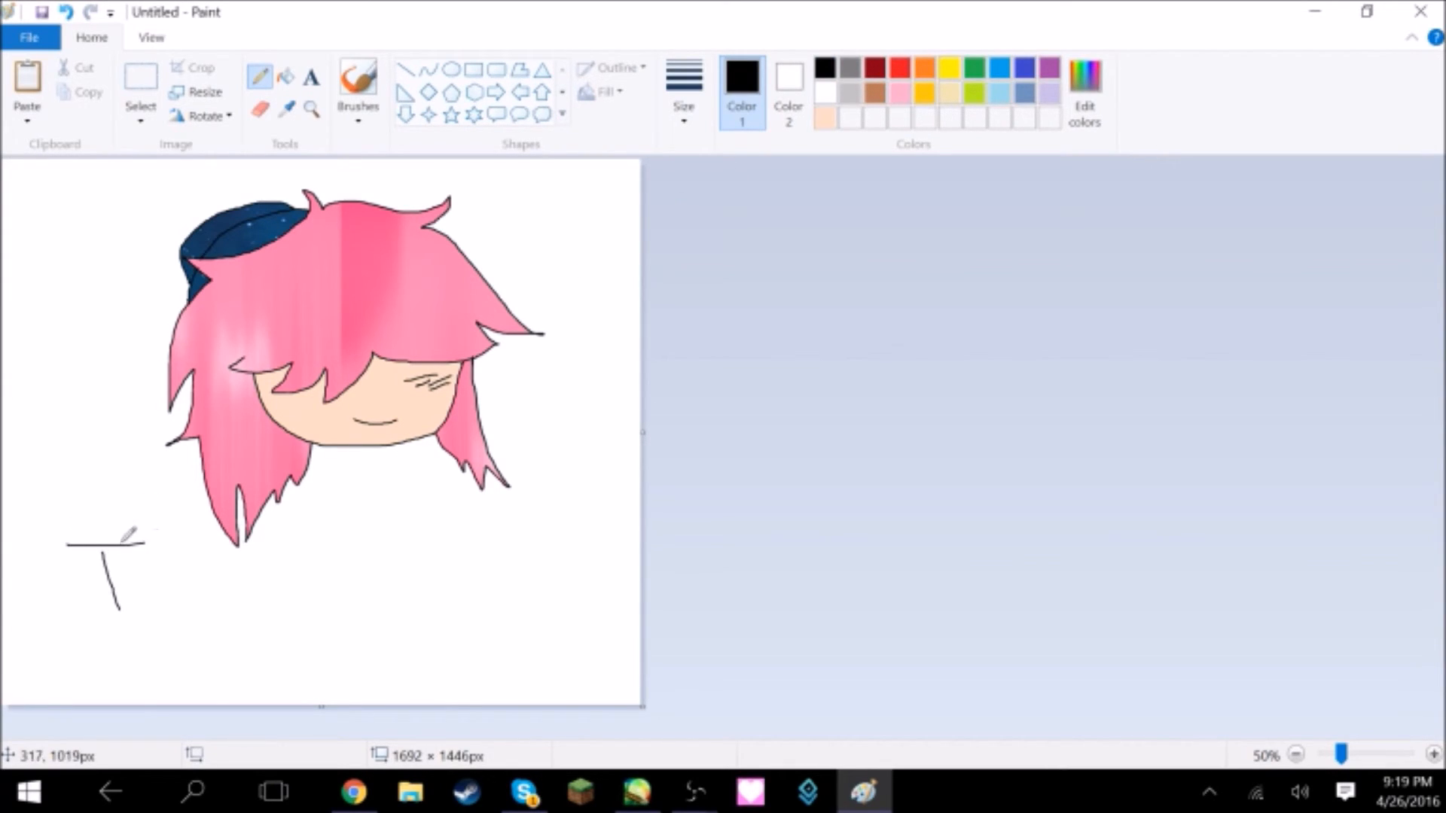
mouse_move(125, 557)
left_mouse_down()
mouse_move(149, 601)
mouse_move(183, 558)
mouse_move(211, 583)
left_mouse_up()
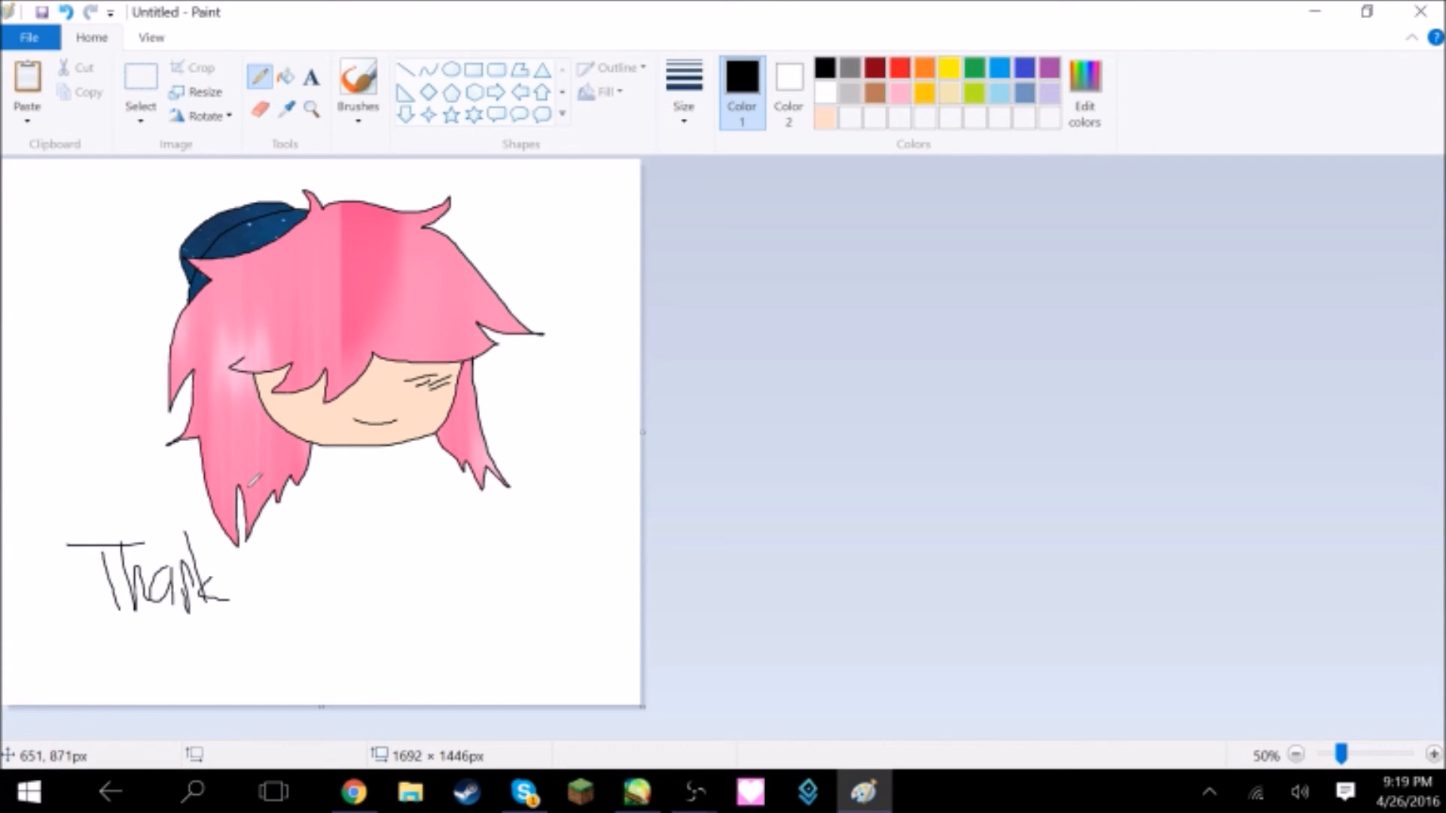
mouse_move(263, 578)
left_mouse_down()
mouse_move(297, 579)
mouse_move(229, 640)
left_mouse_up()
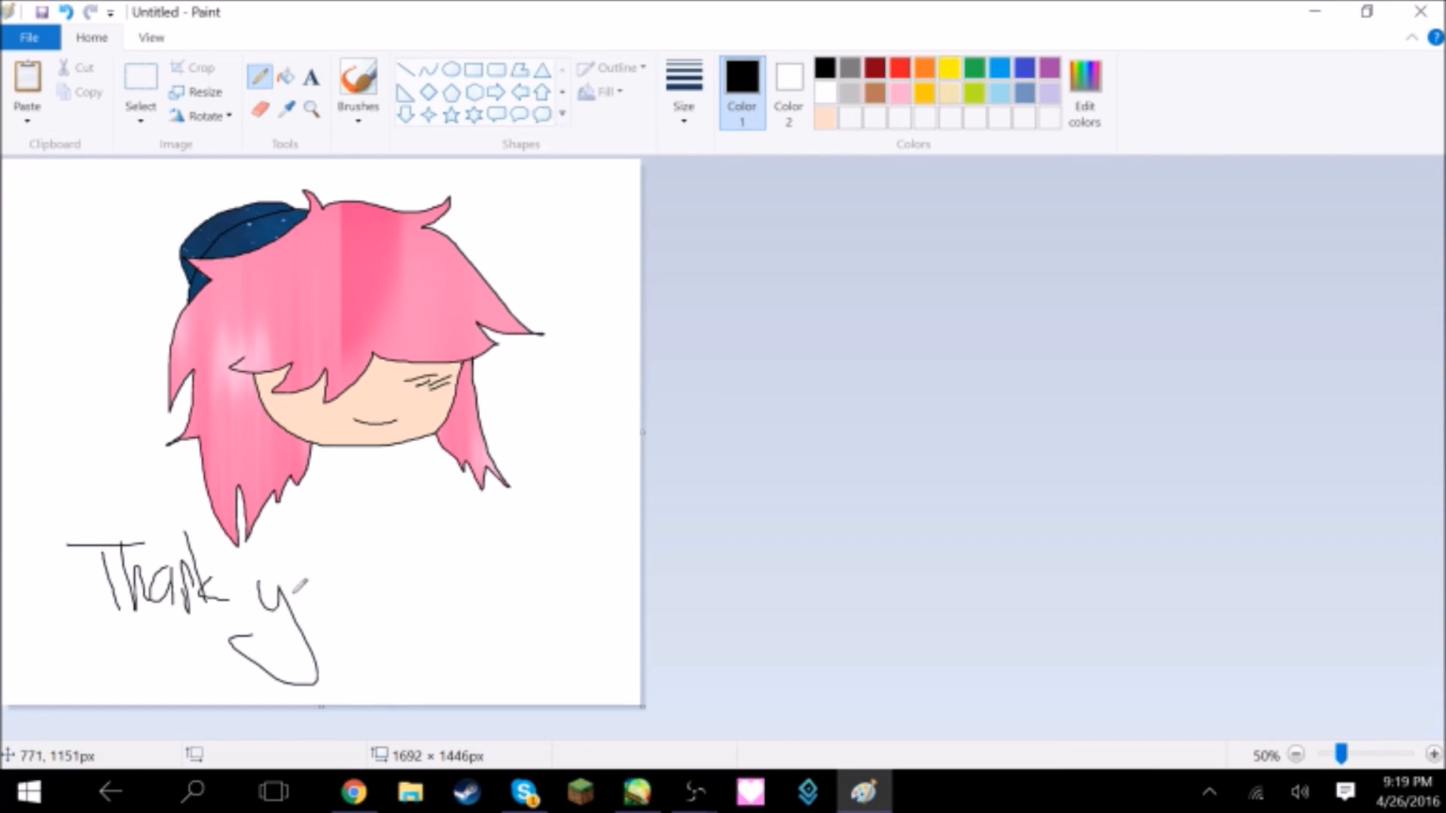